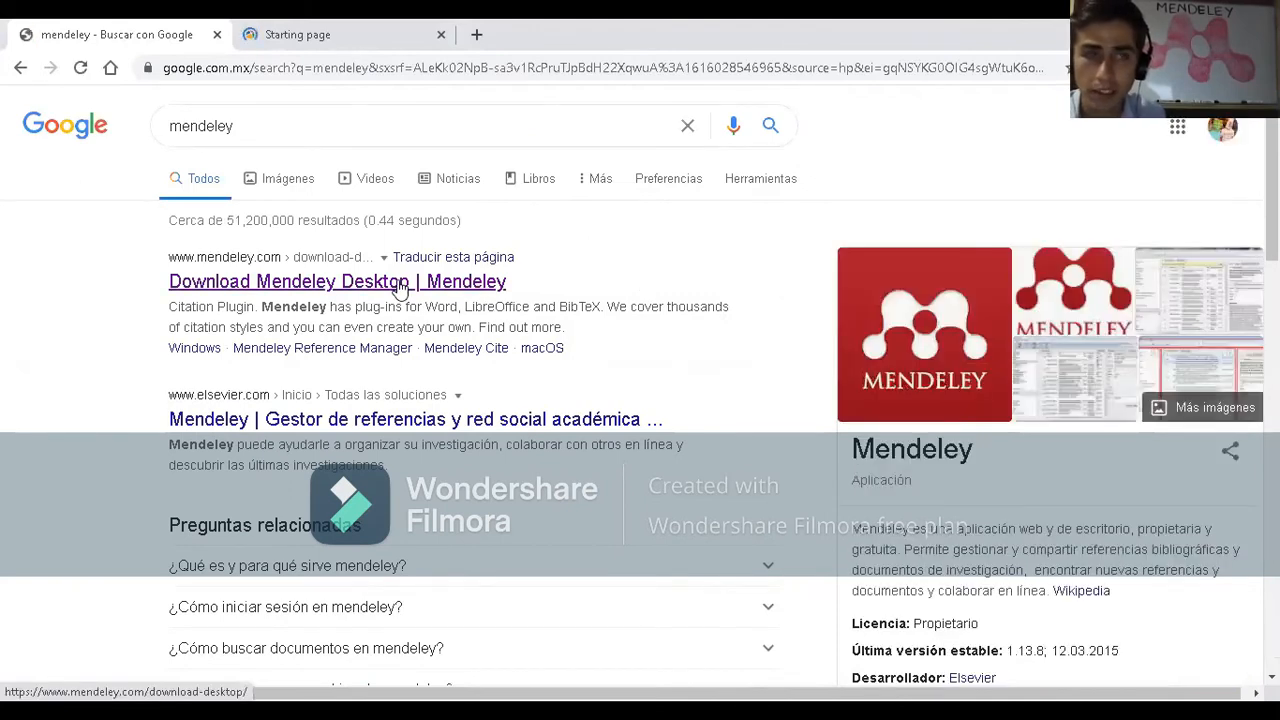
Open the Mendeley Desktop download page, launch the installed Mendeley Desktop and sign in with the account's e-mail and password.
{"action": "left_click", "coordinate": [401, 283]}
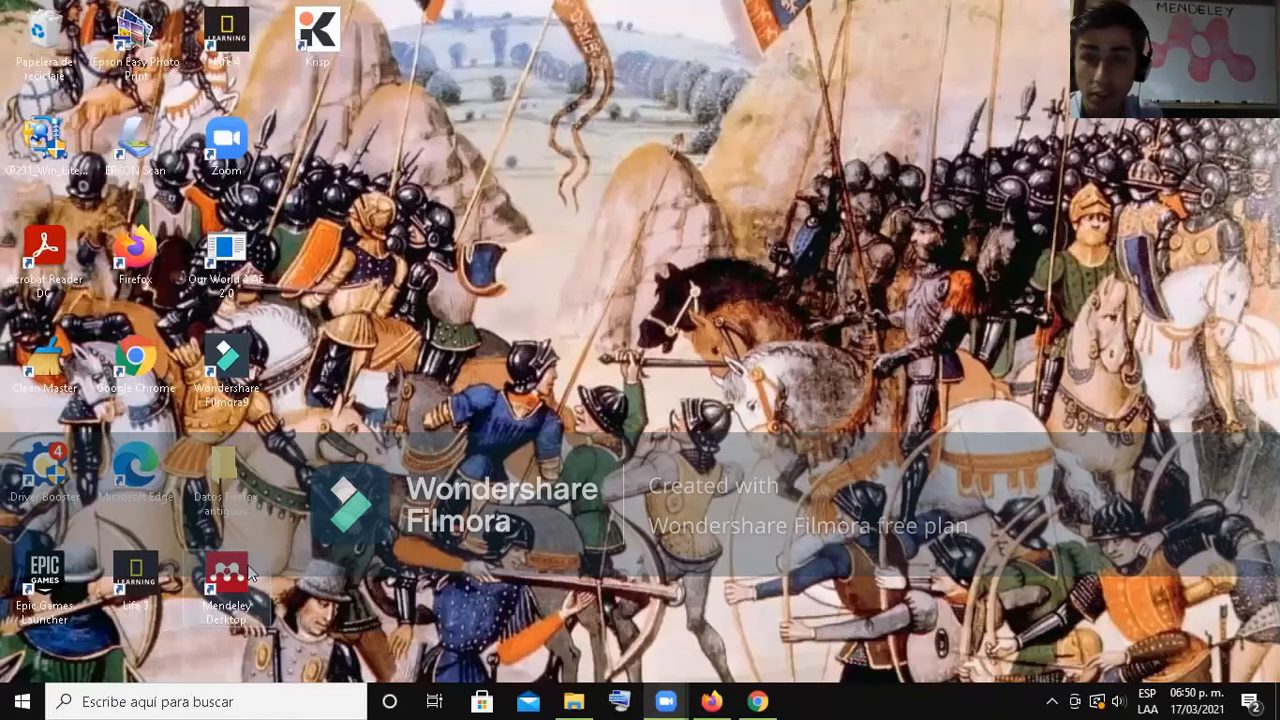
{"action": "left_click", "coordinate": [250, 572]}
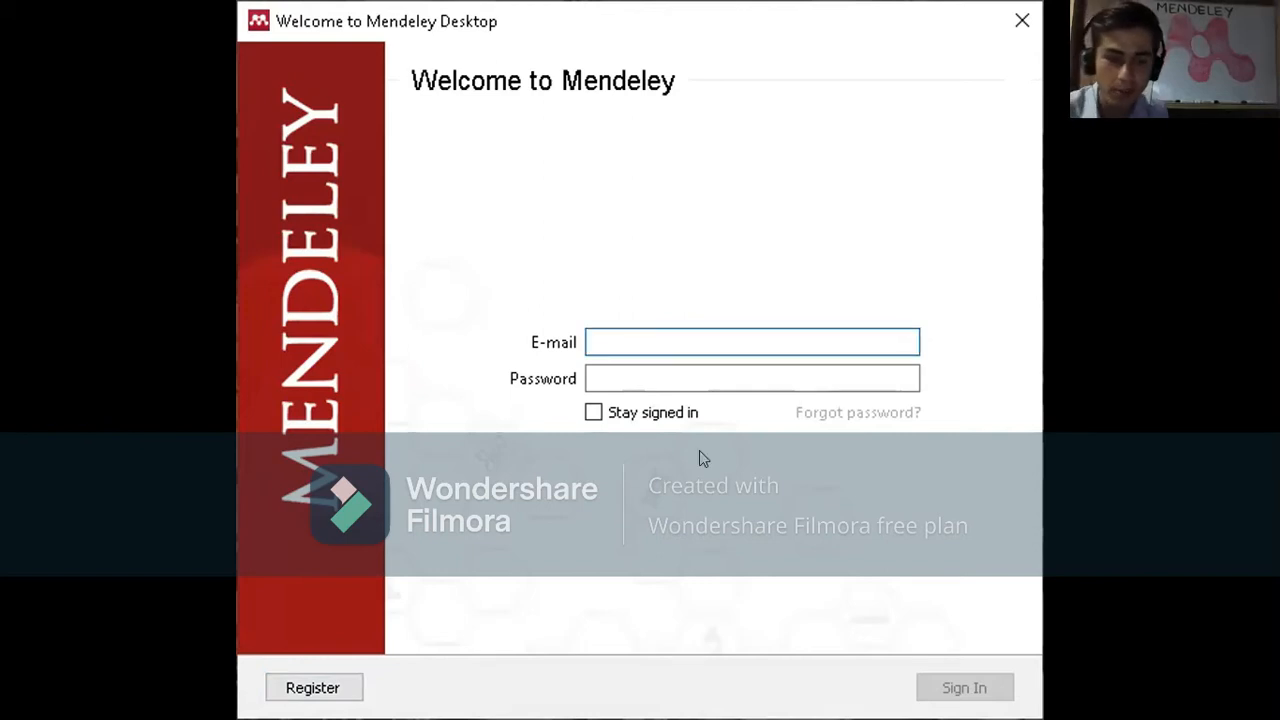
{"action": "type", "text": "lu"}
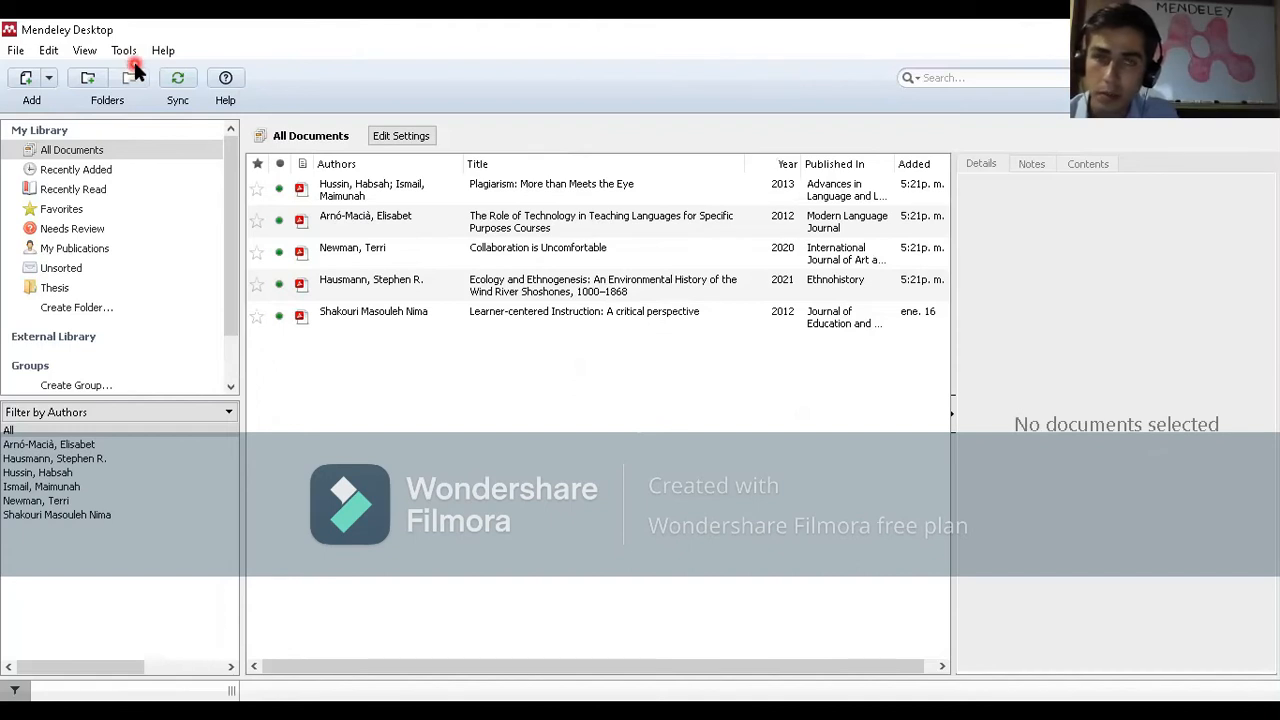
Start installing the Web Importer from Mendeley Desktop and open its Chrome Web Store page.
{"action": "left_click", "coordinate": [49, 47]}
{"action": "mouse_move", "coordinate": [76, 52]}
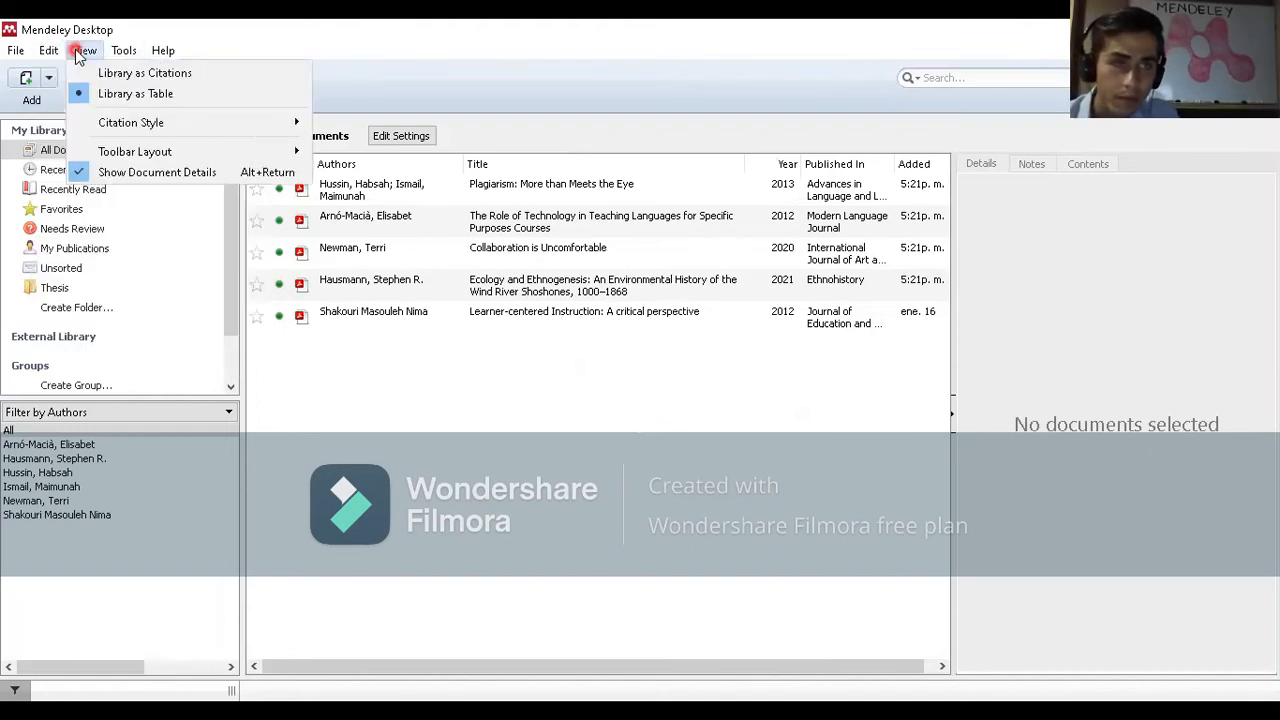
{"action": "left_click", "coordinate": [116, 53]}
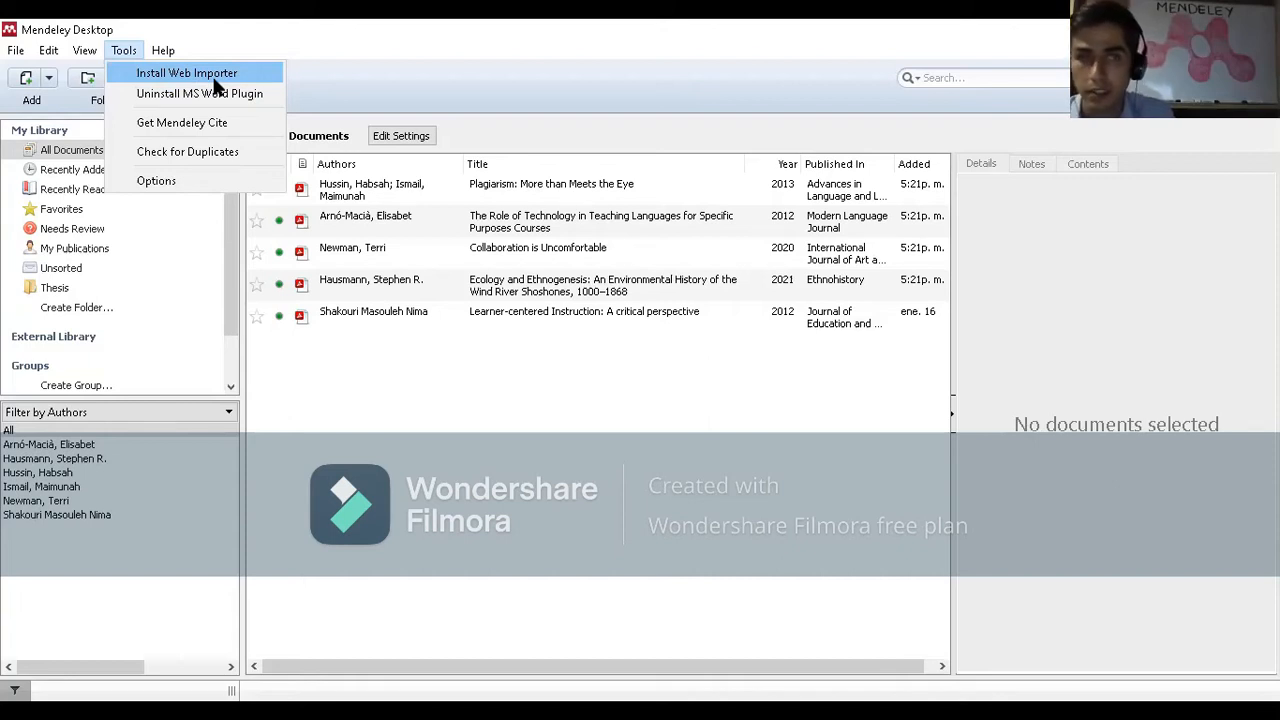
{"action": "left_click", "coordinate": [214, 76]}
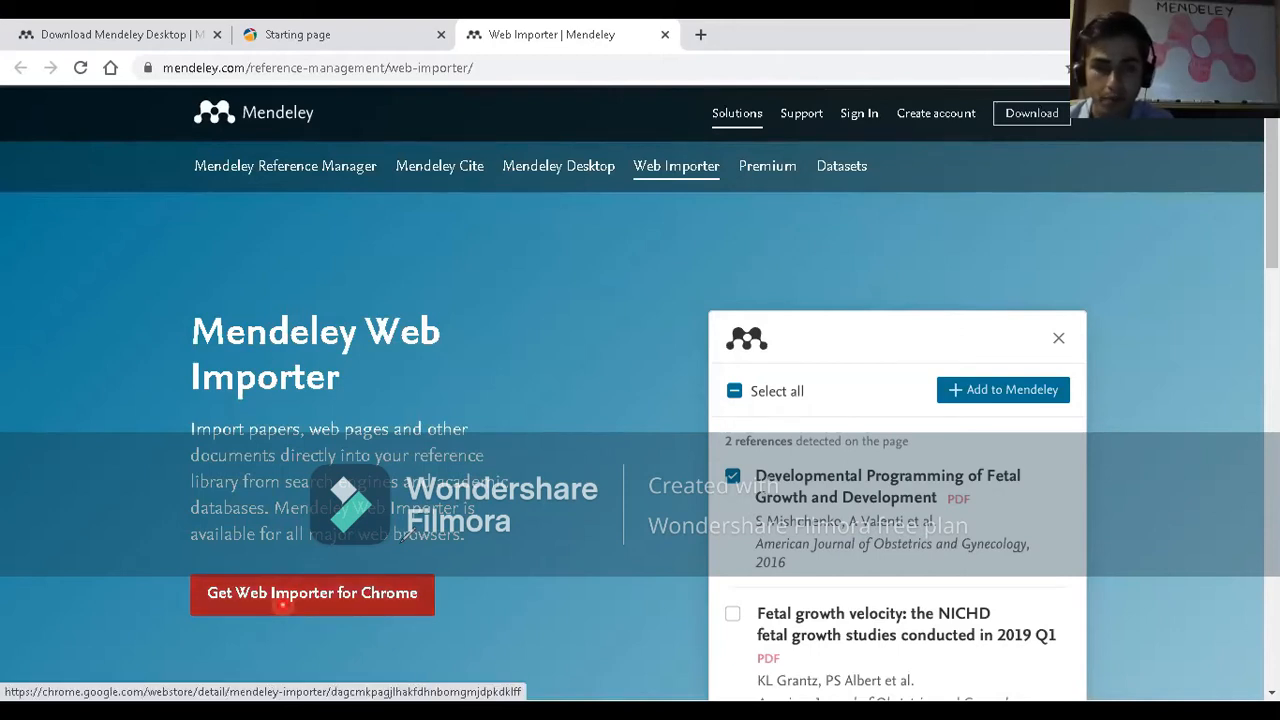
{"action": "left_click", "coordinate": [283, 603]}
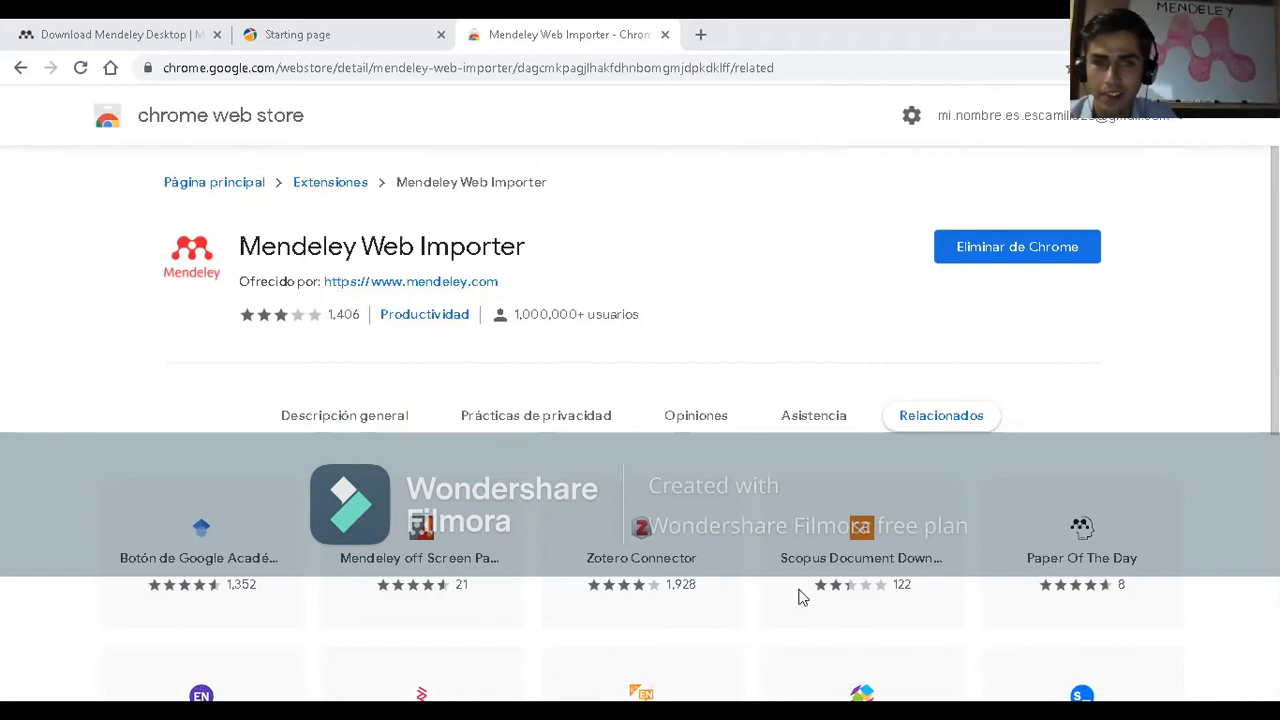
Switch back to Mendeley Desktop and examine the details of "Plagiarism: More than Meets the Eye" and the document listed below it.
{"action": "left_click", "coordinate": [700, 711]}
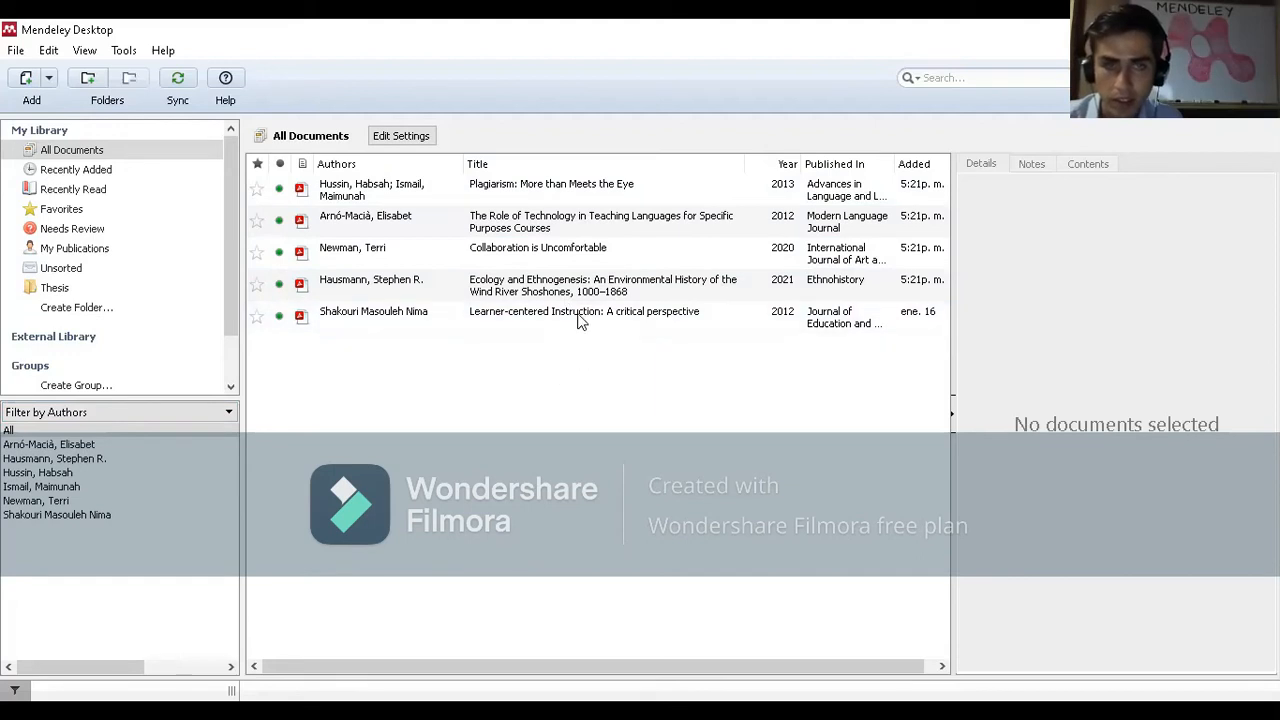
{"action": "left_click", "coordinate": [596, 193]}
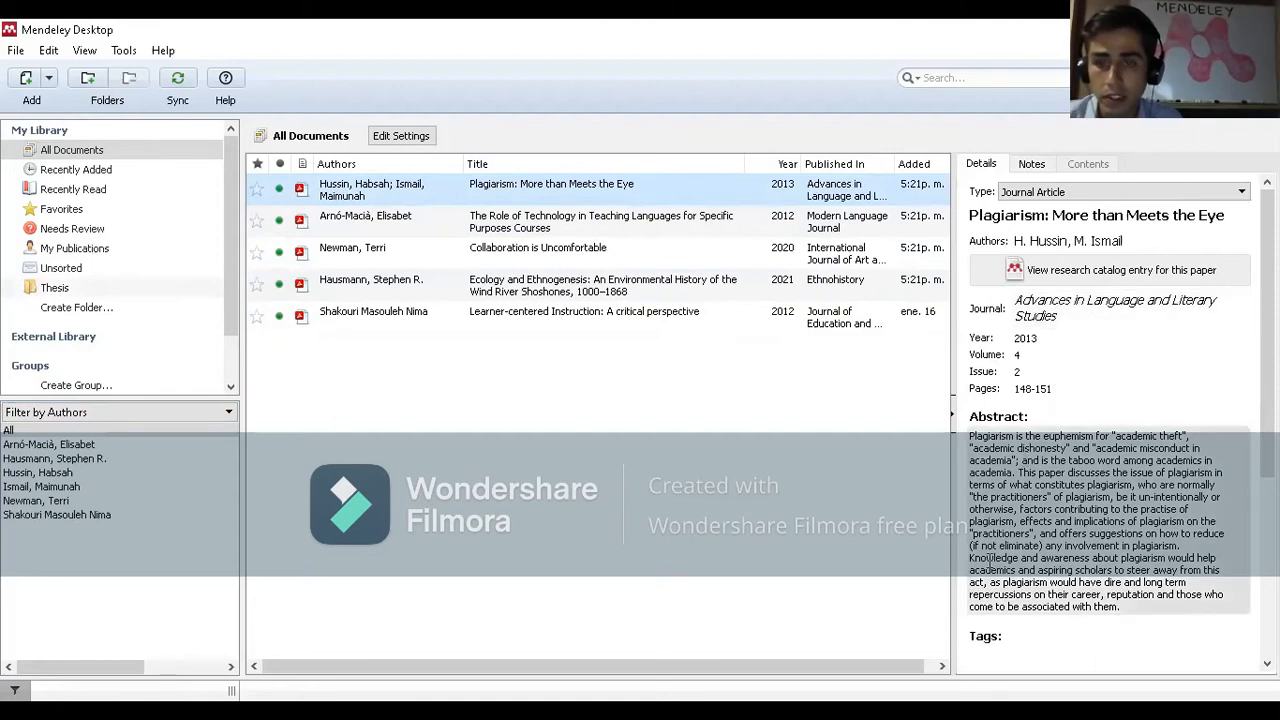
{"action": "scroll", "coordinate": [987, 590], "scroll_direction": "down", "scroll_amount": 2}
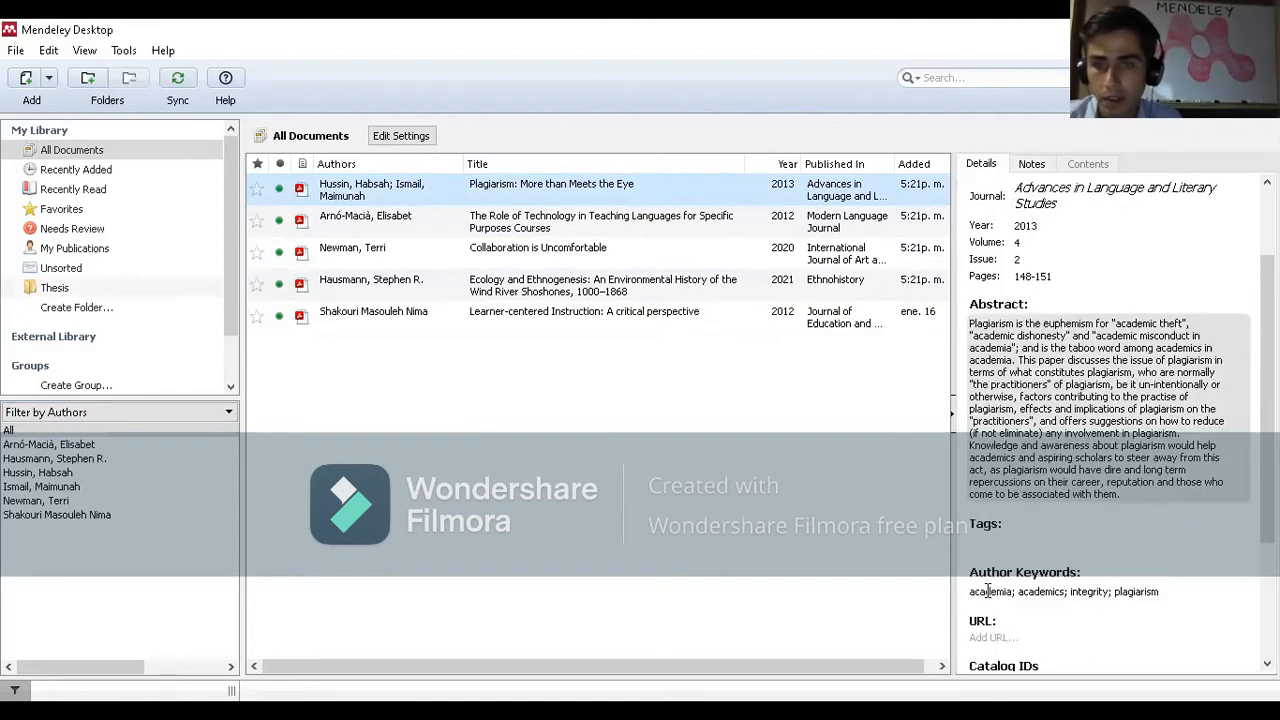
{"action": "scroll", "coordinate": [1003, 577], "scroll_direction": "down", "scroll_amount": 3}
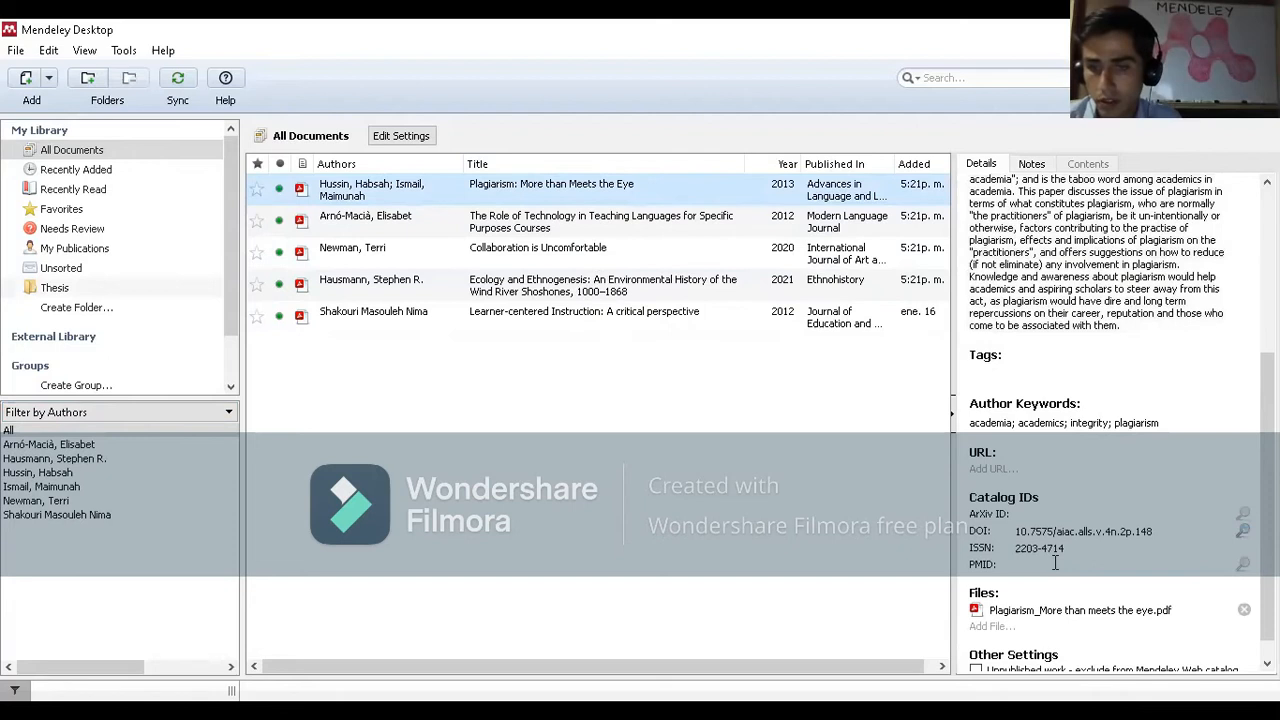
{"action": "scroll", "coordinate": [1055, 563], "scroll_direction": "down", "scroll_amount": 1}
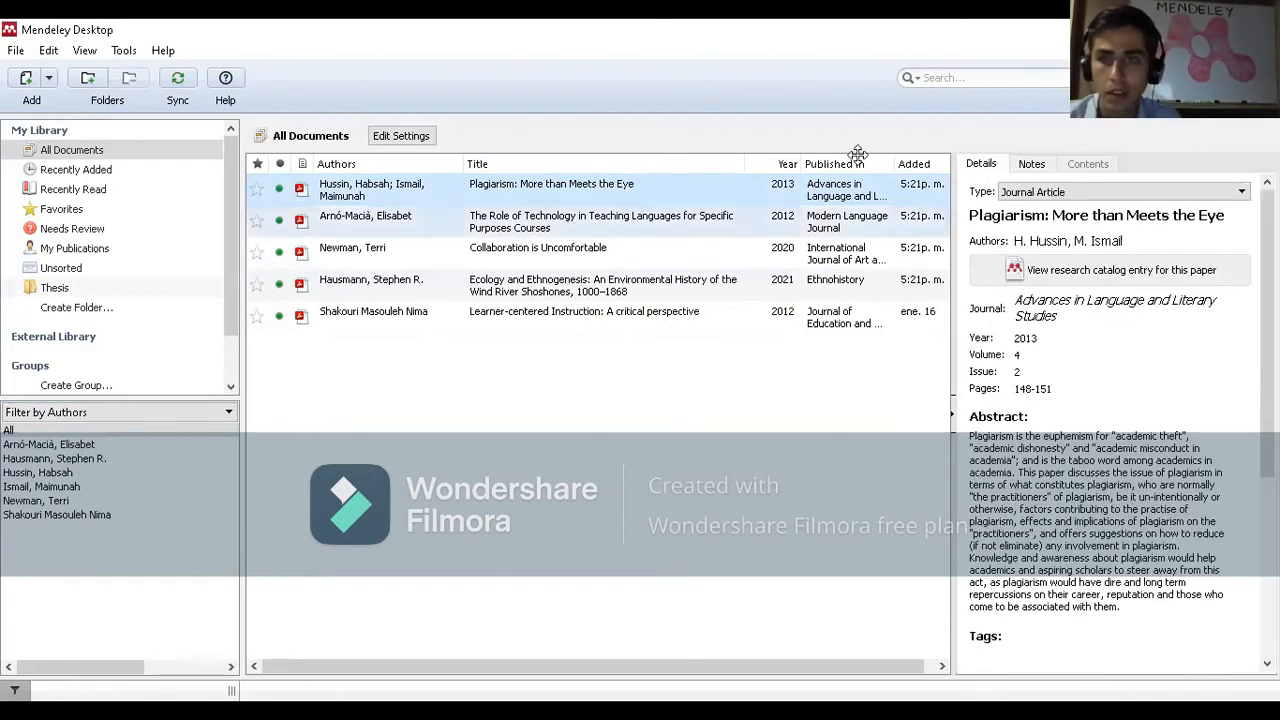
{"action": "key", "text": "Down"}
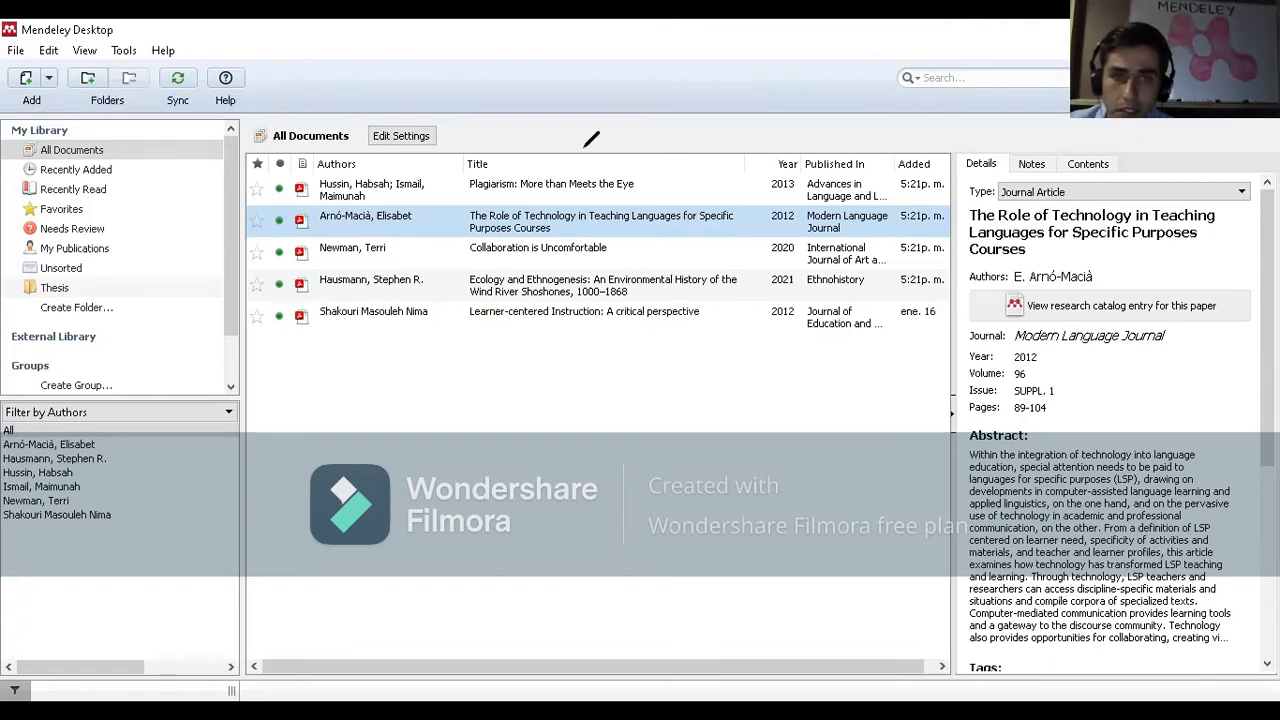
Add What_is_Collaborative_Learning.pdf from a subfolder of the MELCI folder to the library and check its imported details.
{"action": "left_click", "coordinate": [29, 77]}
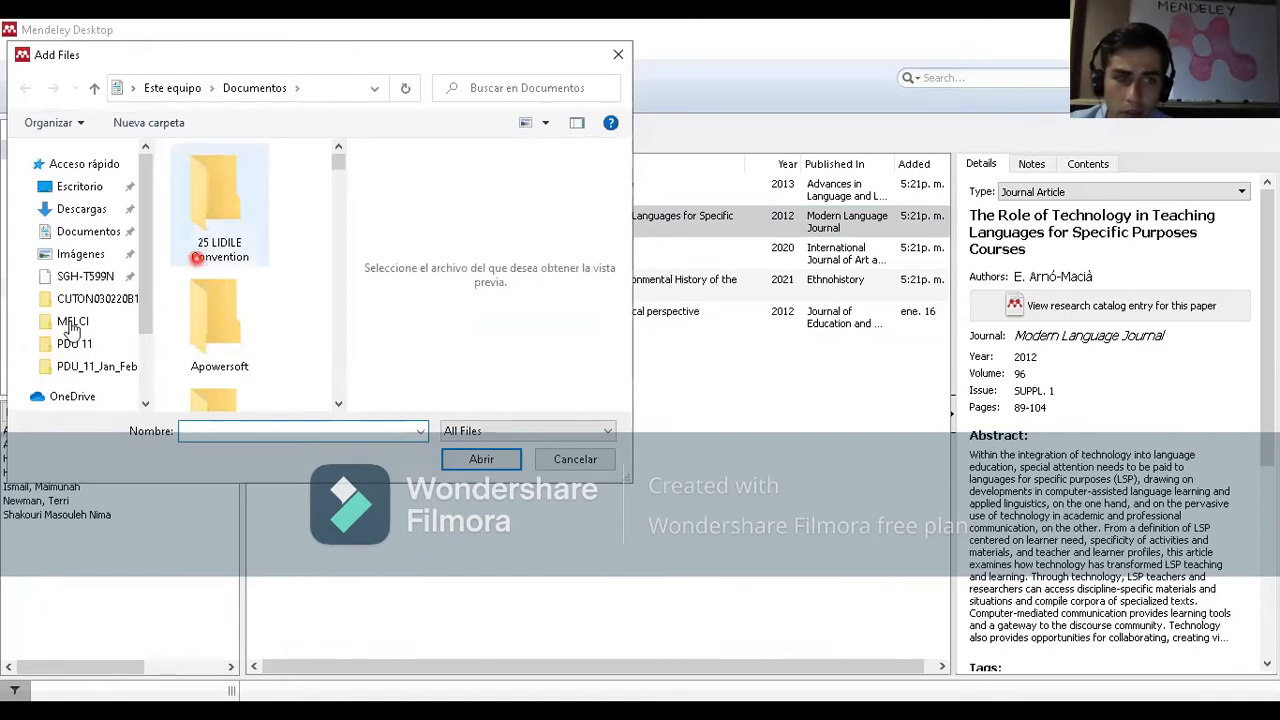
{"action": "left_click", "coordinate": [72, 326]}
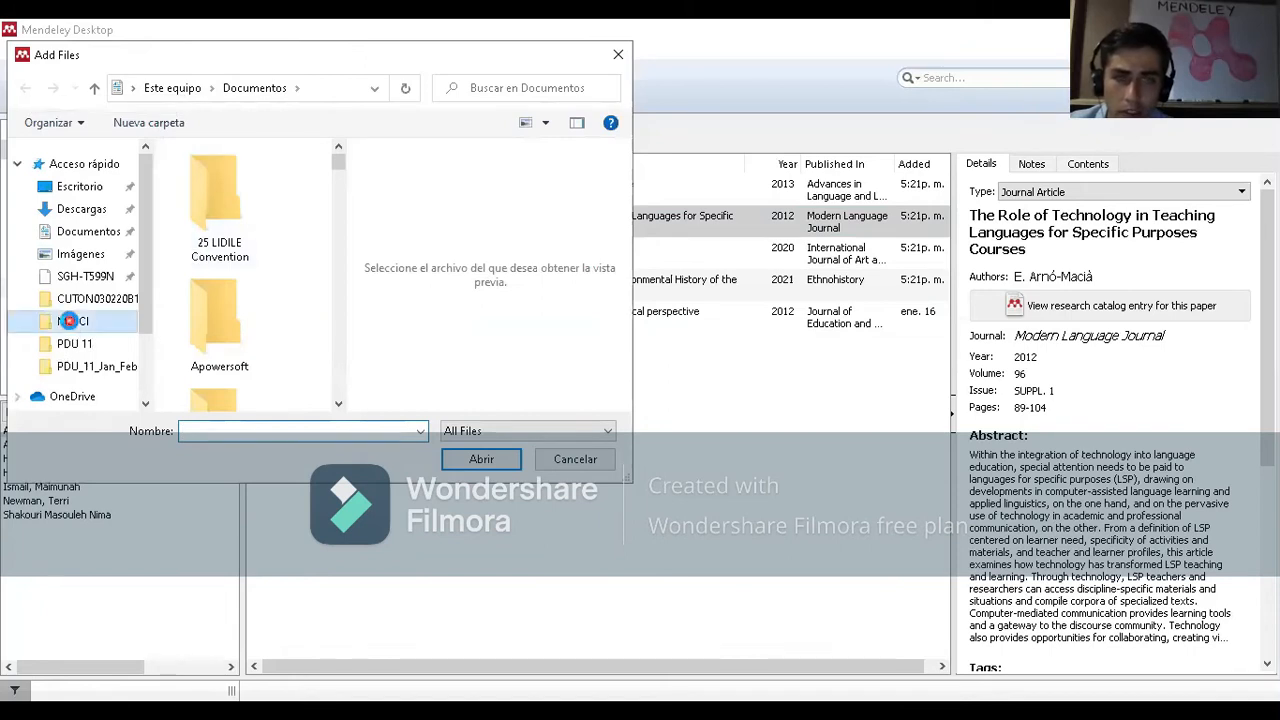
{"action": "left_click", "coordinate": [208, 198]}
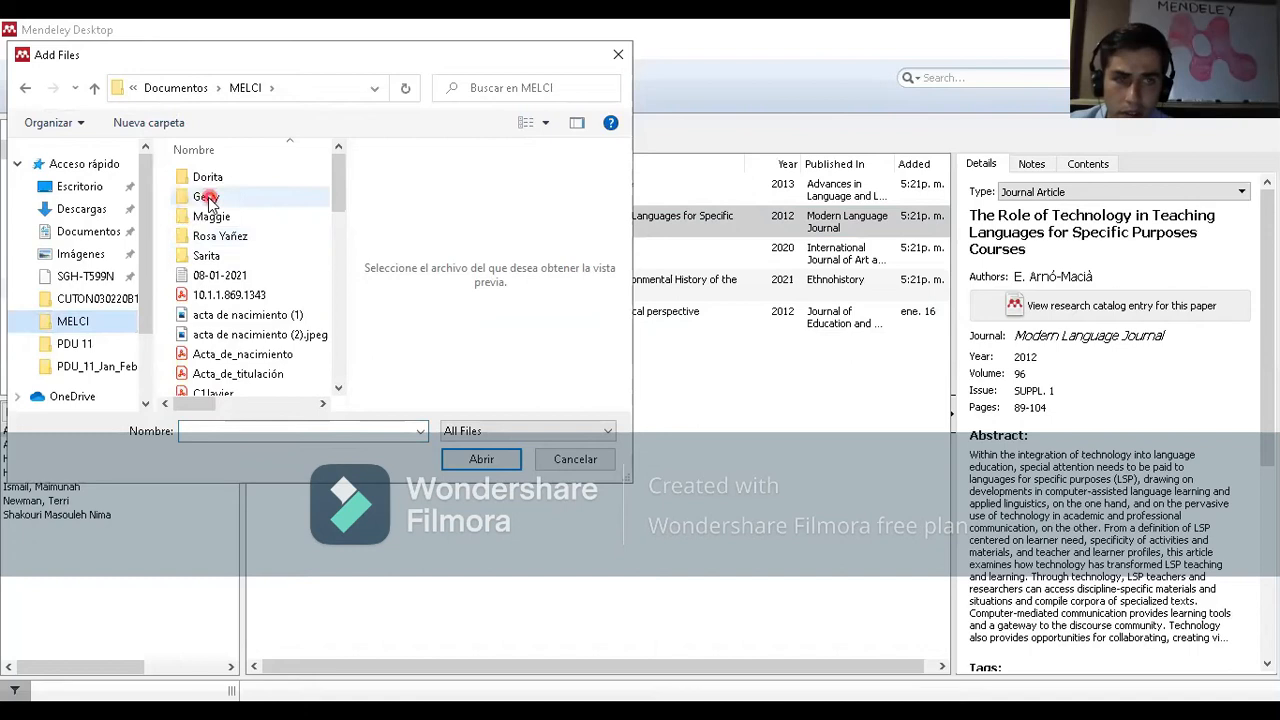
{"action": "double_click", "coordinate": [208, 198]}
{"action": "left_click", "coordinate": [395, 353]}
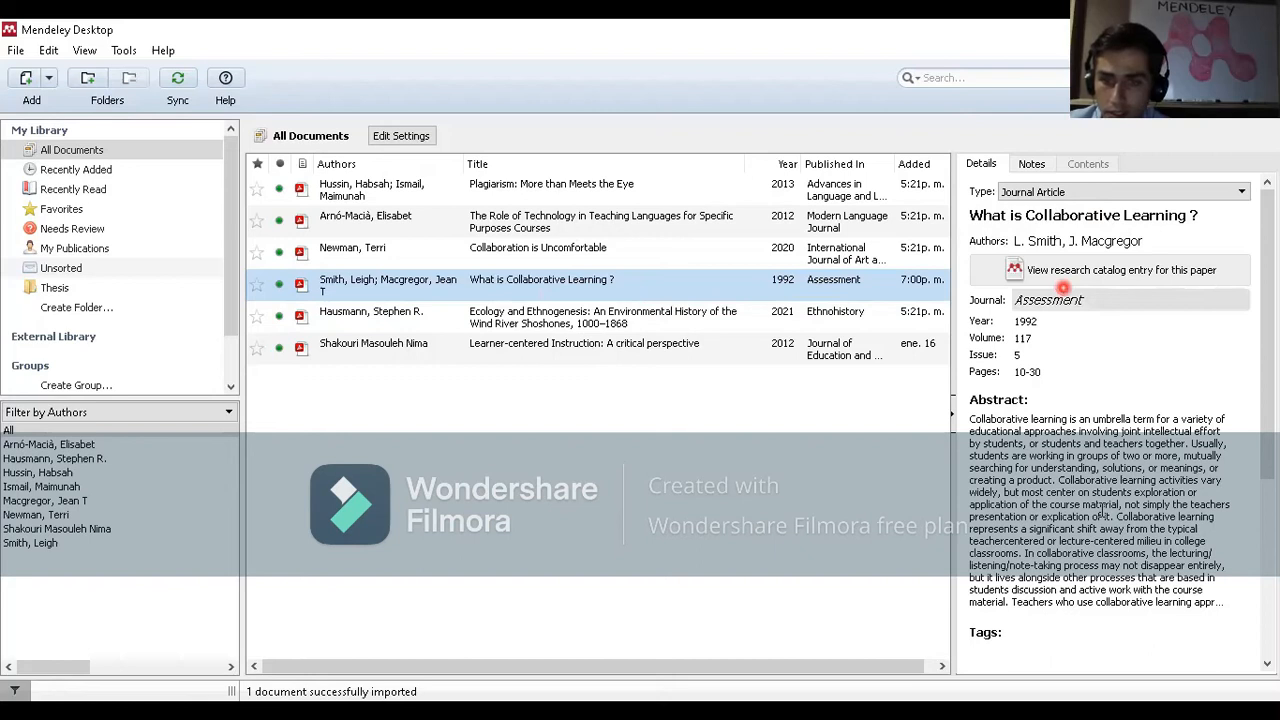
{"action": "scroll", "coordinate": [1101, 511], "scroll_direction": "down", "scroll_amount": 5}
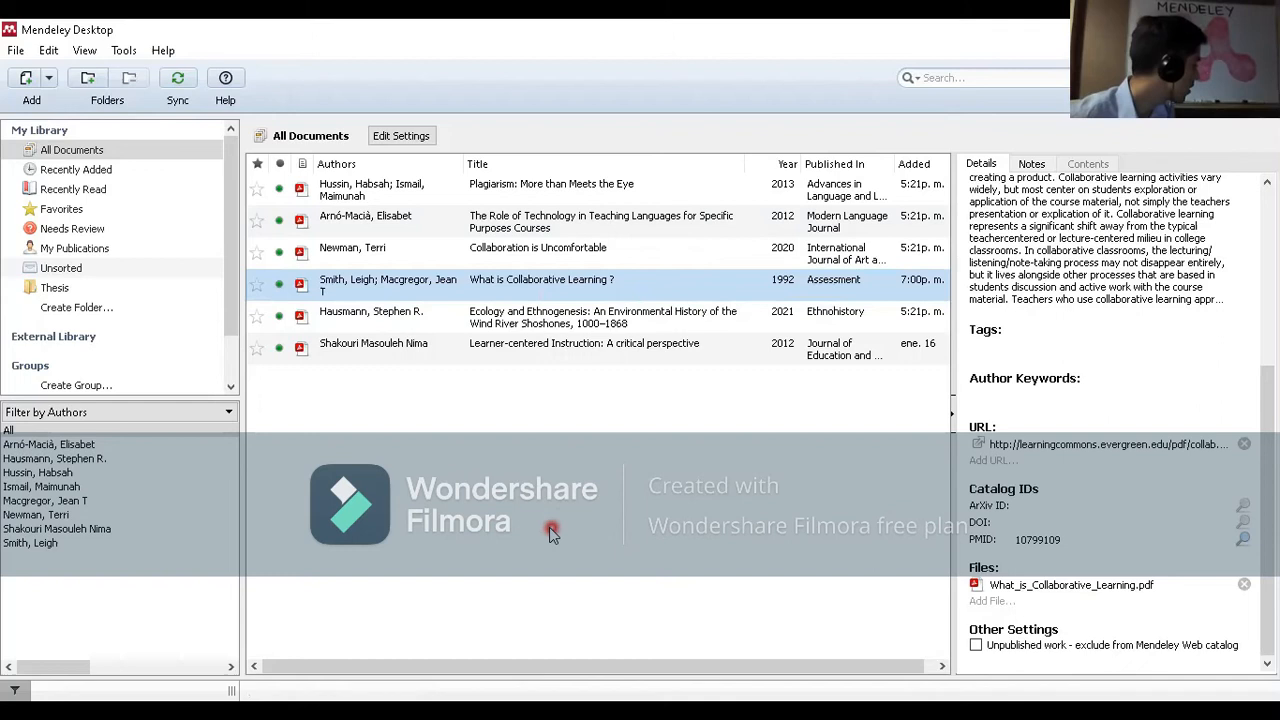
Switch to Chrome, leave the open PDF for the Google Académico results and load the Google home page.
{"action": "key", "text": "ctrl+f"}
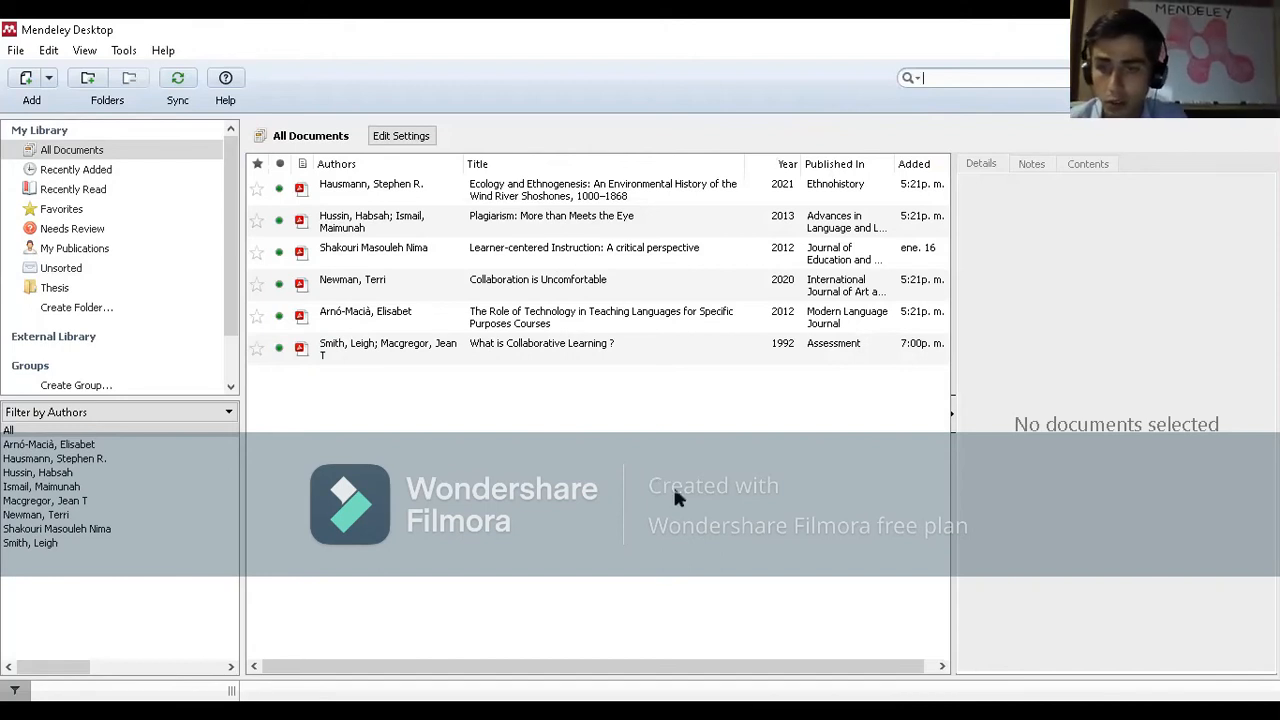
{"action": "key", "text": "alt+Tab"}
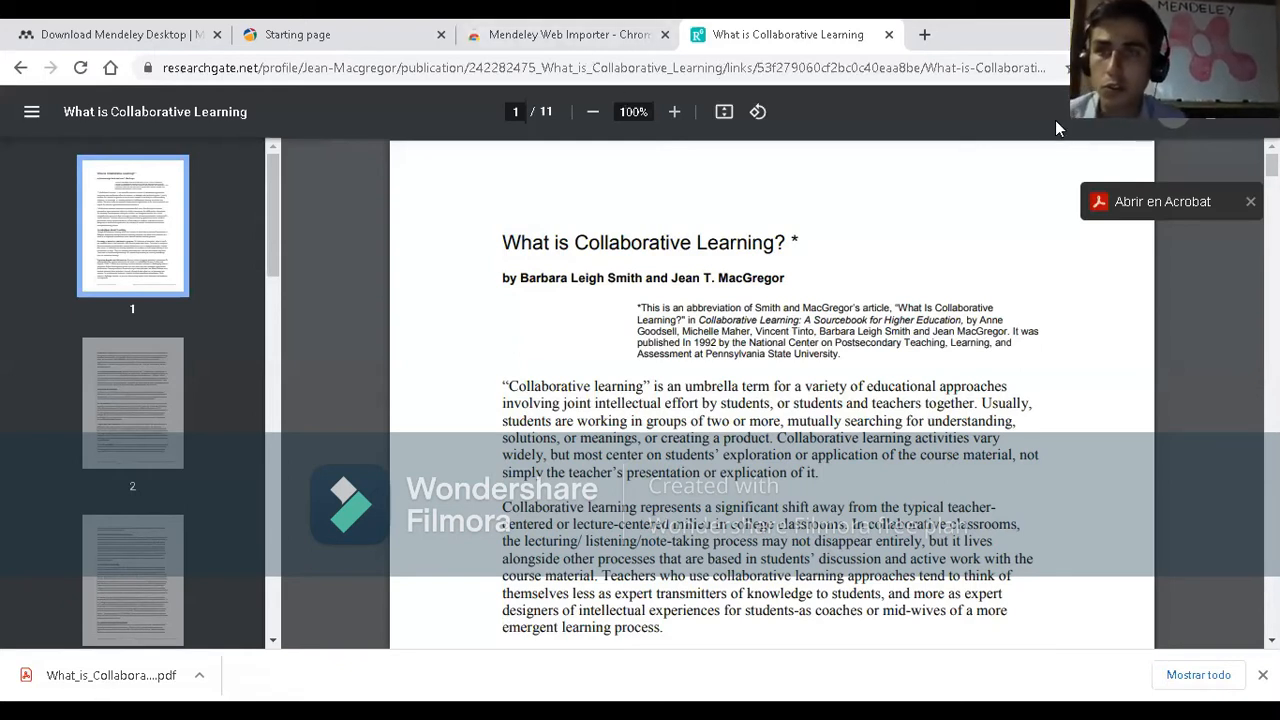
{"action": "left_click", "coordinate": [16, 72]}
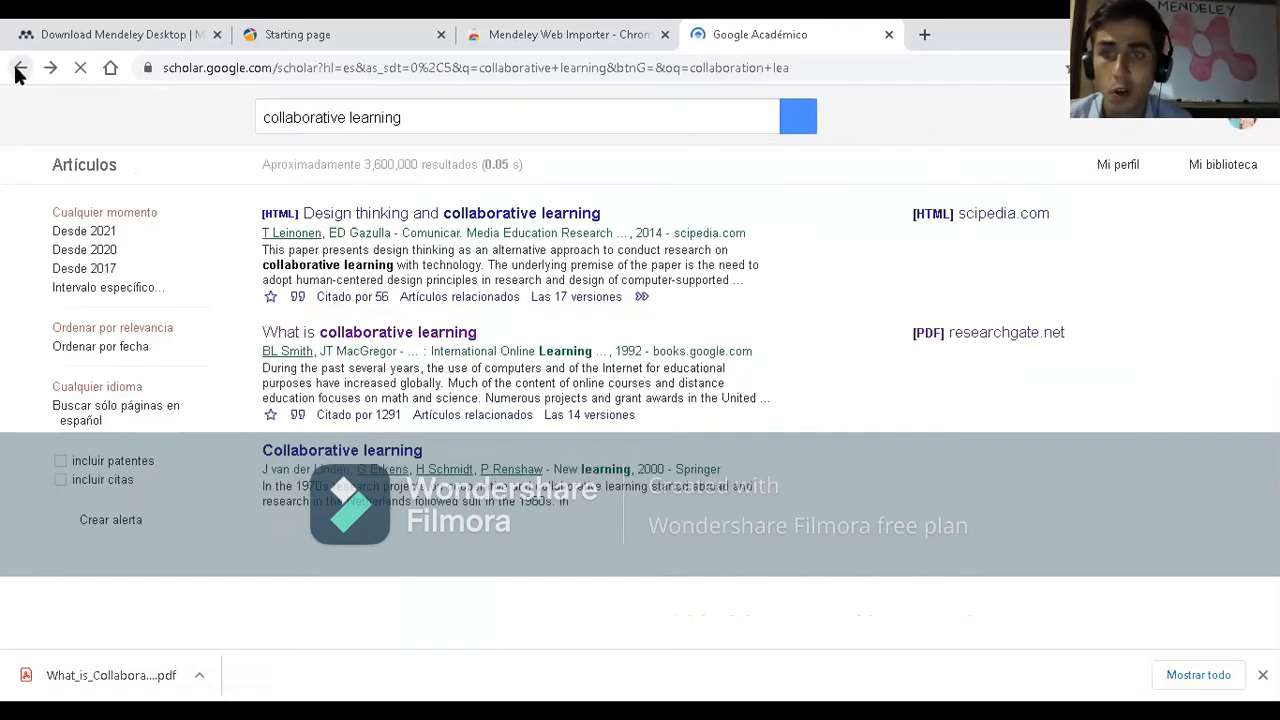
{"action": "left_click", "coordinate": [400, 69]}
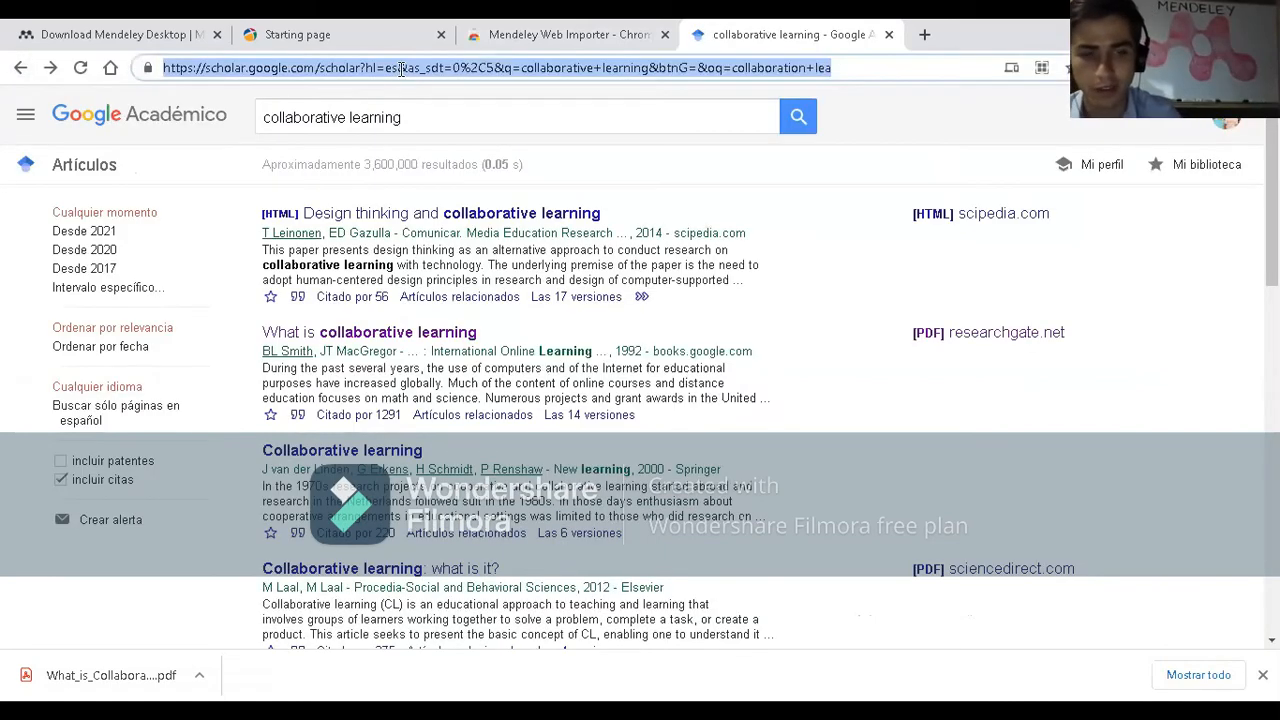
{"action": "type", "text": "go"}
{"action": "key", "text": "Return"}
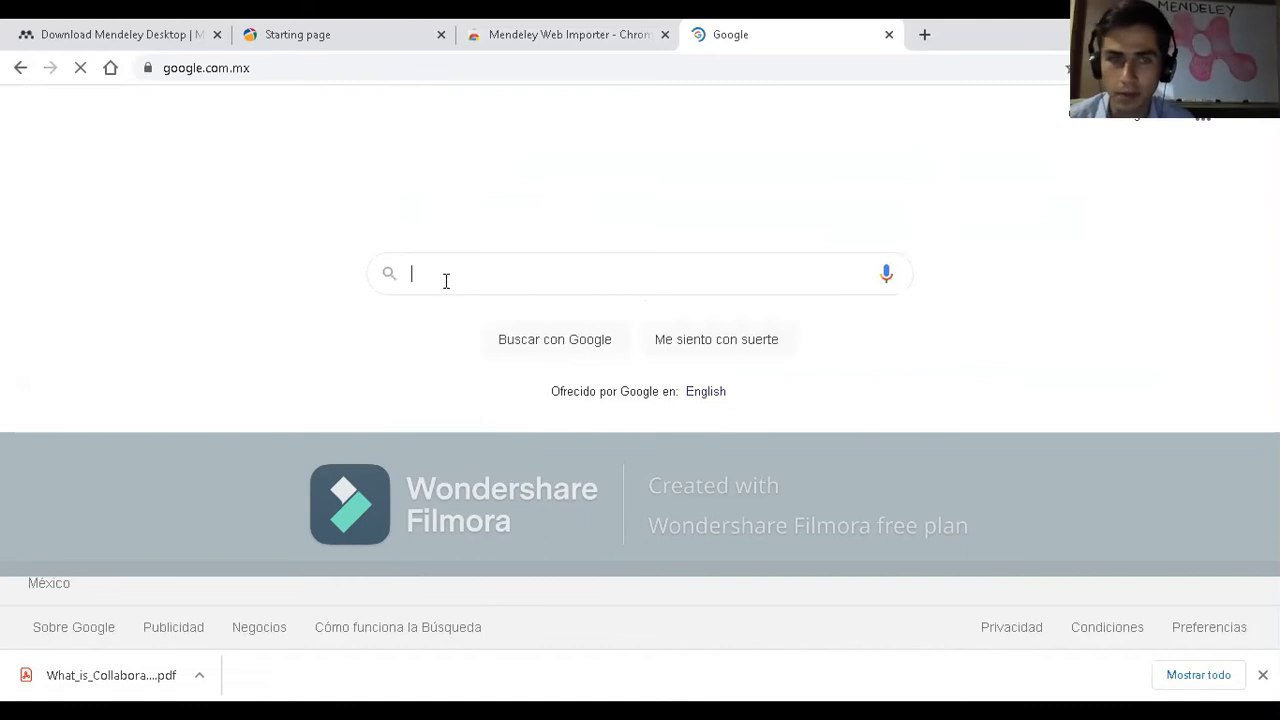
Search Google for "collaborative language learning" and open the Cambridge page for Collaborative Language Learning and Teaching.
{"action": "type", "text": "collaborative le"}
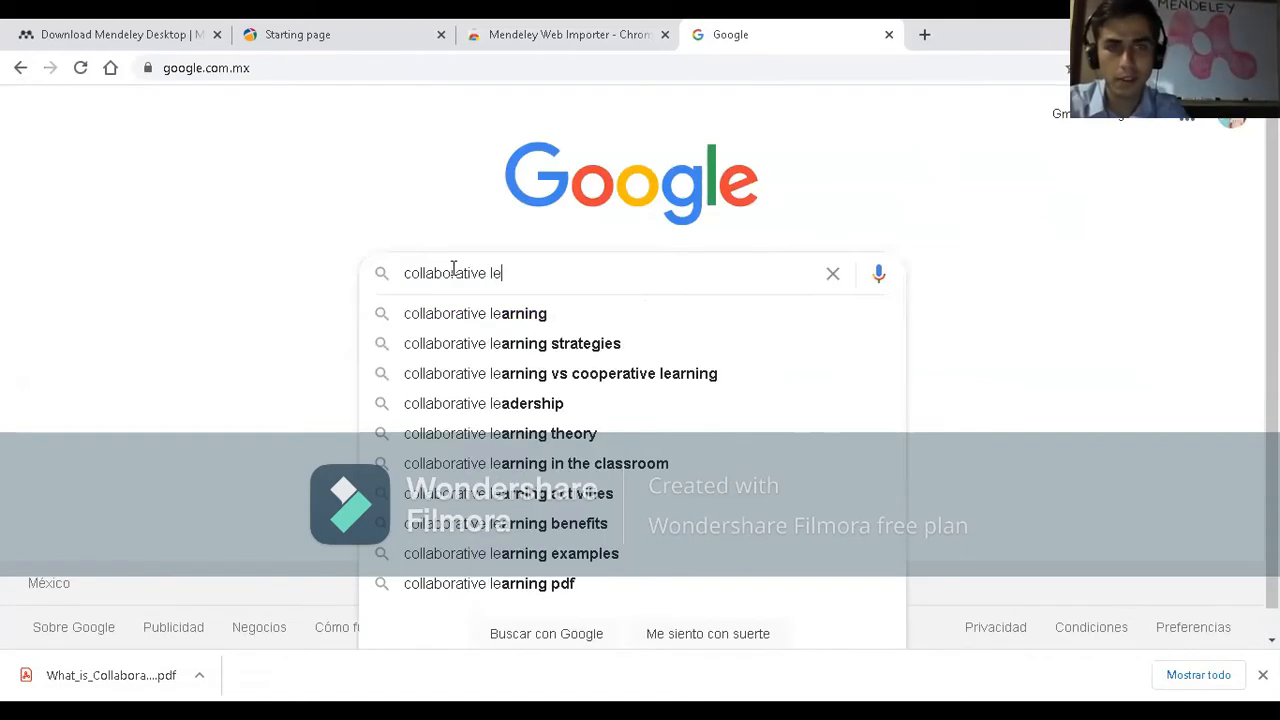
{"action": "key", "text": "BackSpace"}
{"action": "key", "text": "Down"}
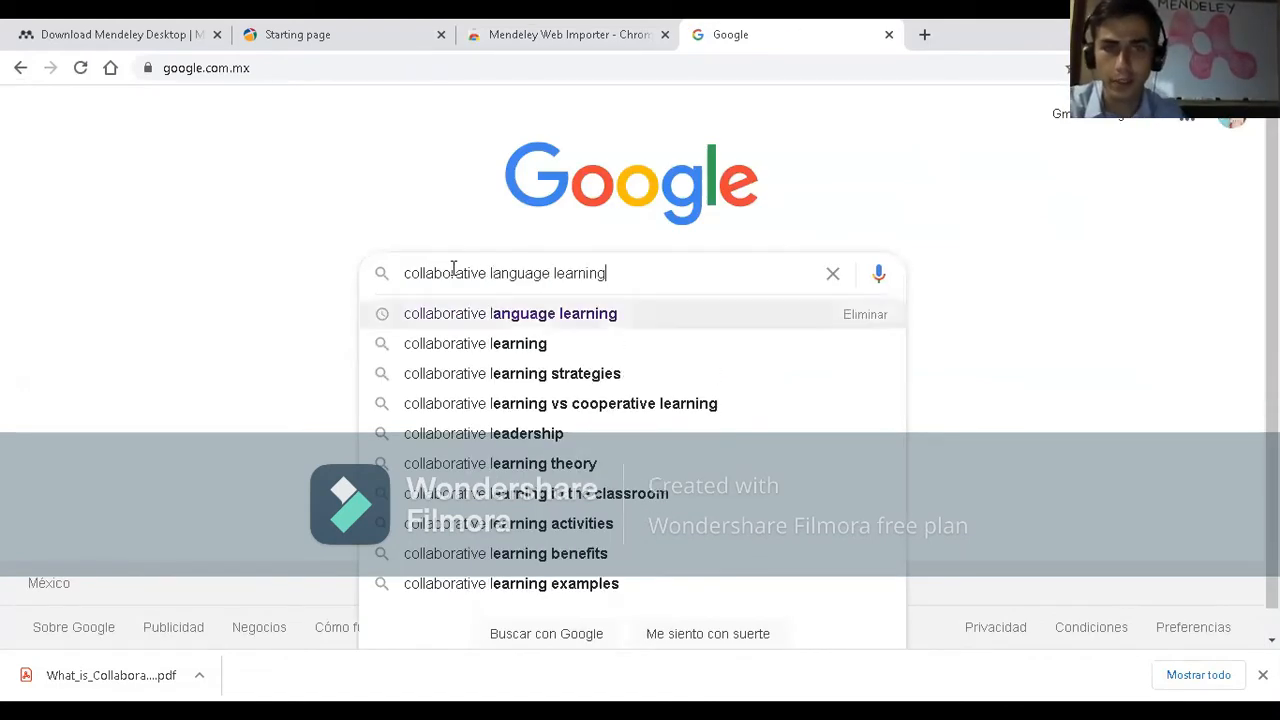
{"action": "key", "text": "Return"}
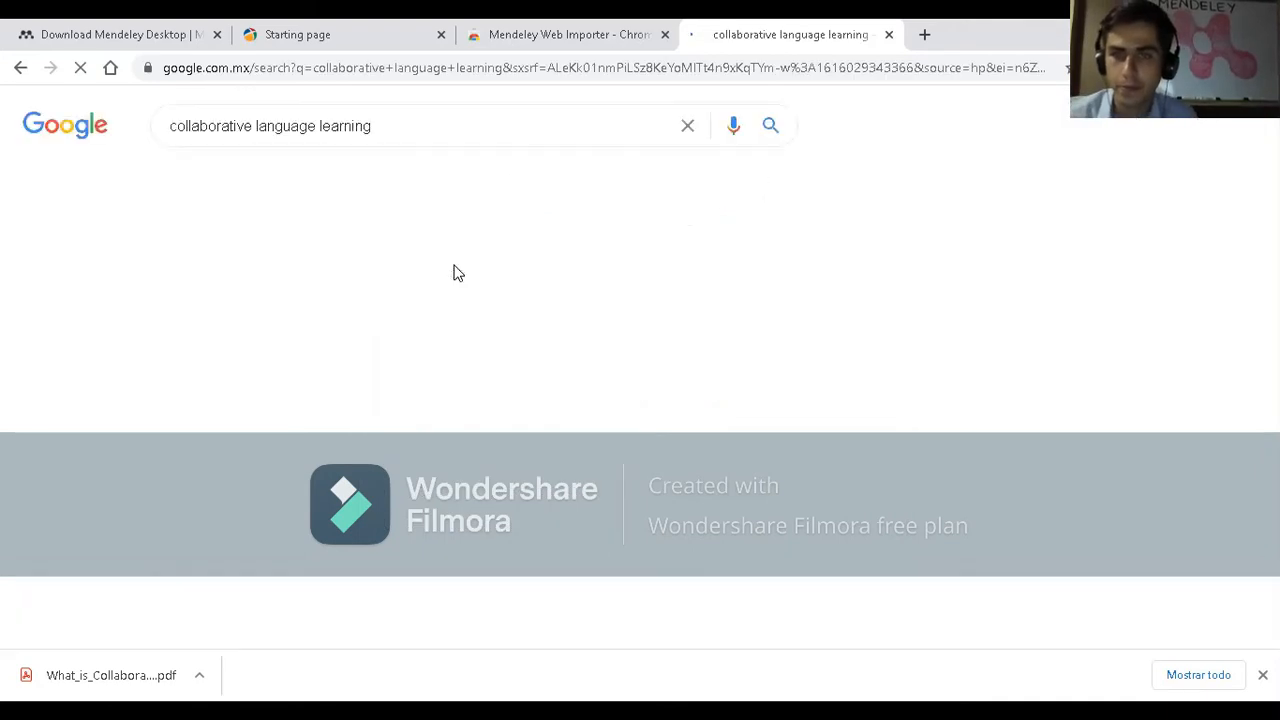
{"action": "scroll", "coordinate": [333, 378], "scroll_direction": "down", "scroll_amount": 1}
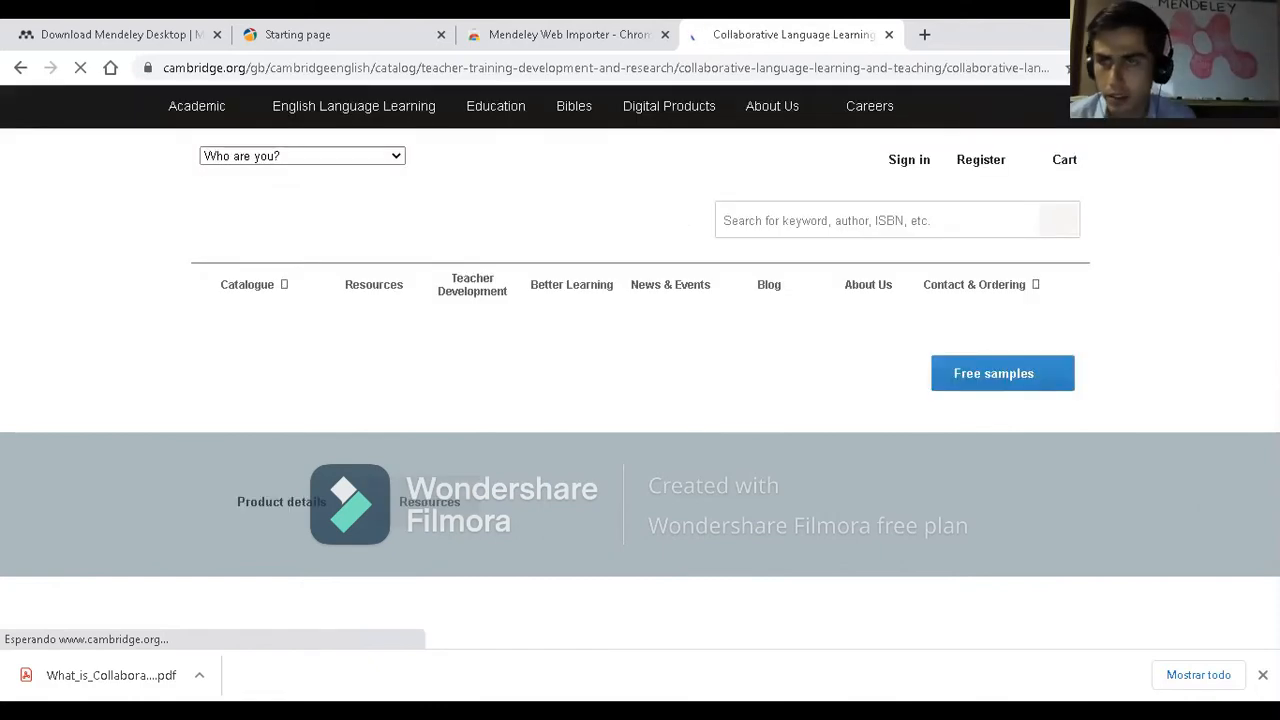
Run Mendeley Web Importer on the Cambridge page and consent to the extension's use of data.
{"action": "left_click", "coordinate": [1198, 67]}
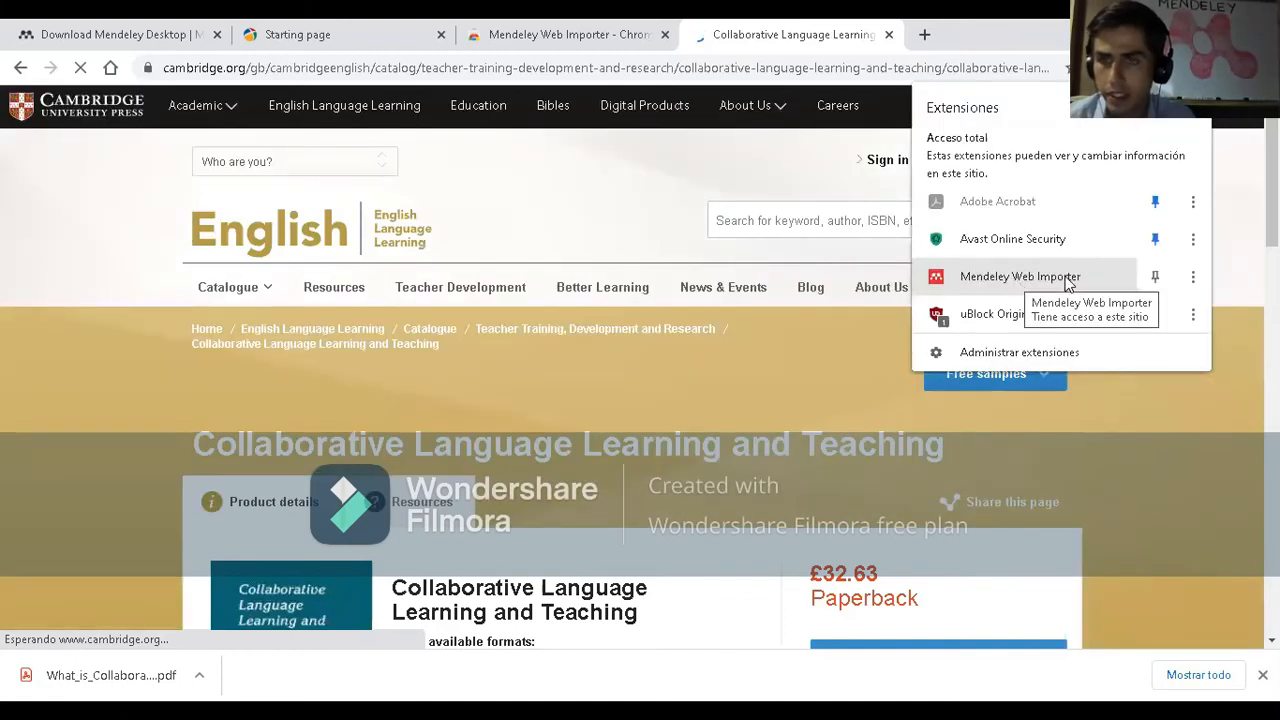
{"action": "left_click", "coordinate": [1020, 276]}
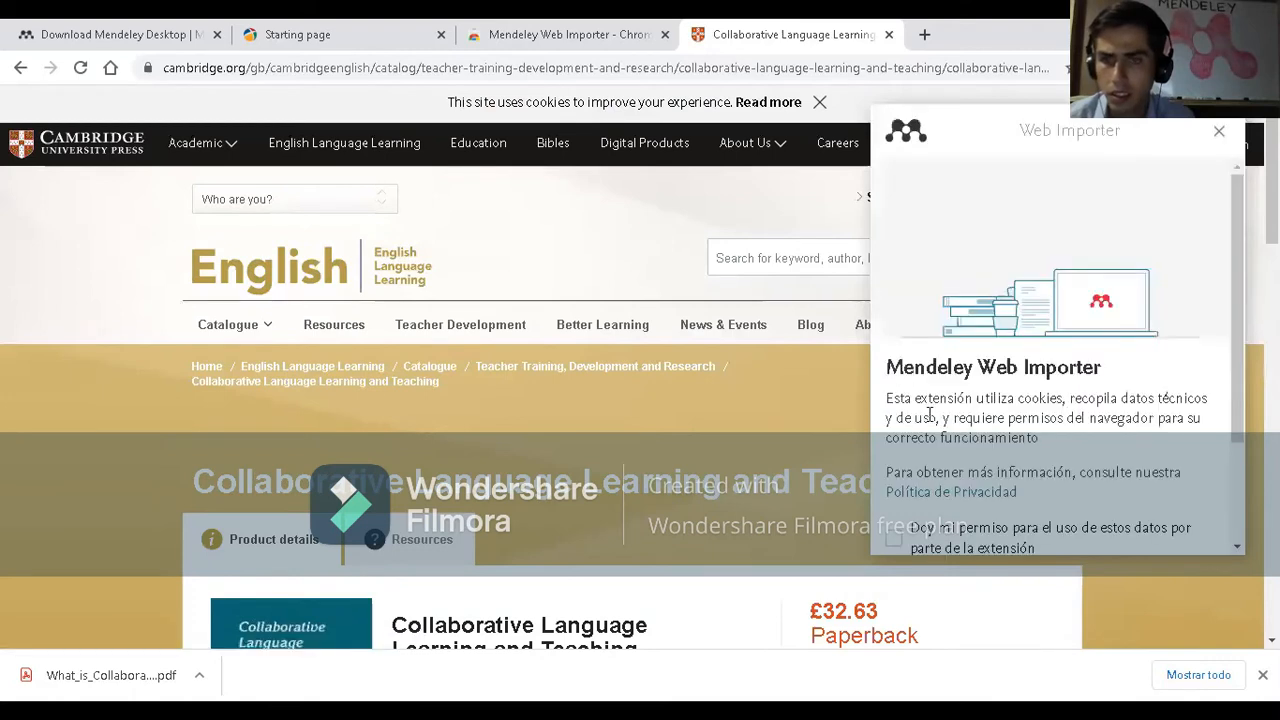
{"action": "scroll", "coordinate": [900, 403], "scroll_direction": "down", "scroll_amount": 2}
{"action": "left_click", "coordinate": [897, 399]}
{"action": "left_click", "coordinate": [983, 461]}
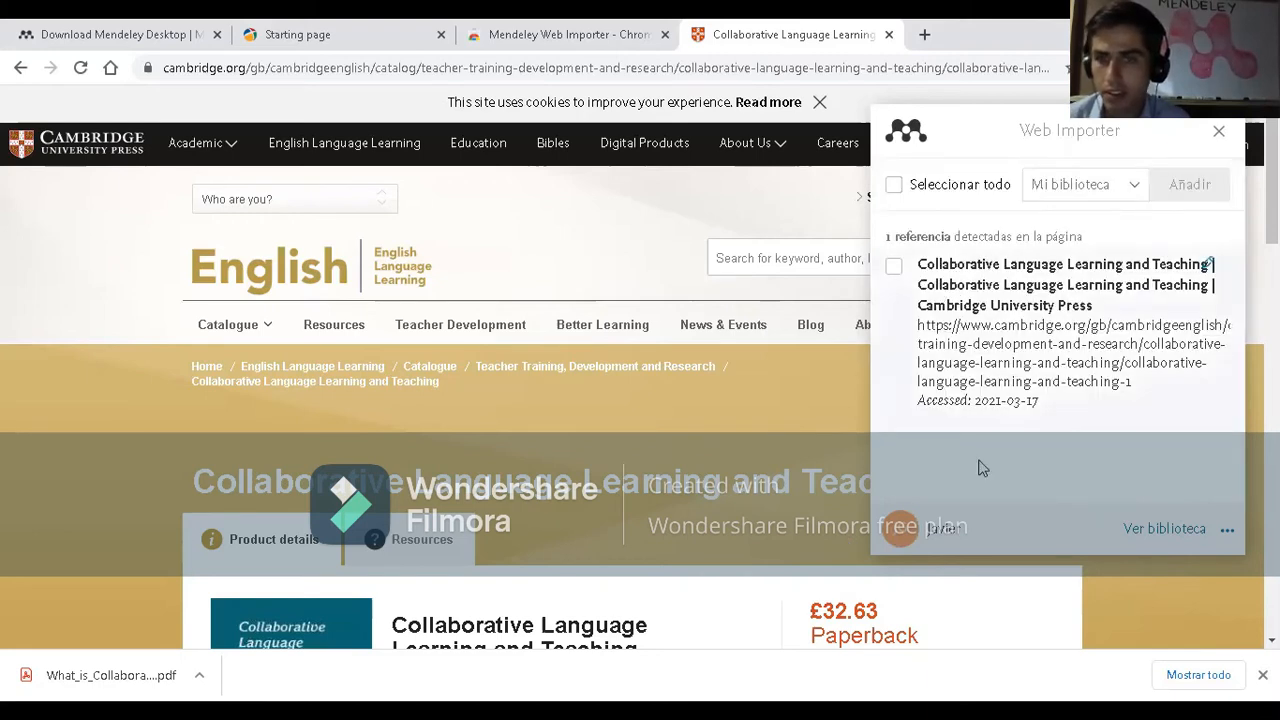
Select the detected Collaborative Language Learning and Teaching reference and add it to Mi biblioteca.
{"action": "left_click", "coordinate": [895, 273]}
{"action": "left_click", "coordinate": [895, 270]}
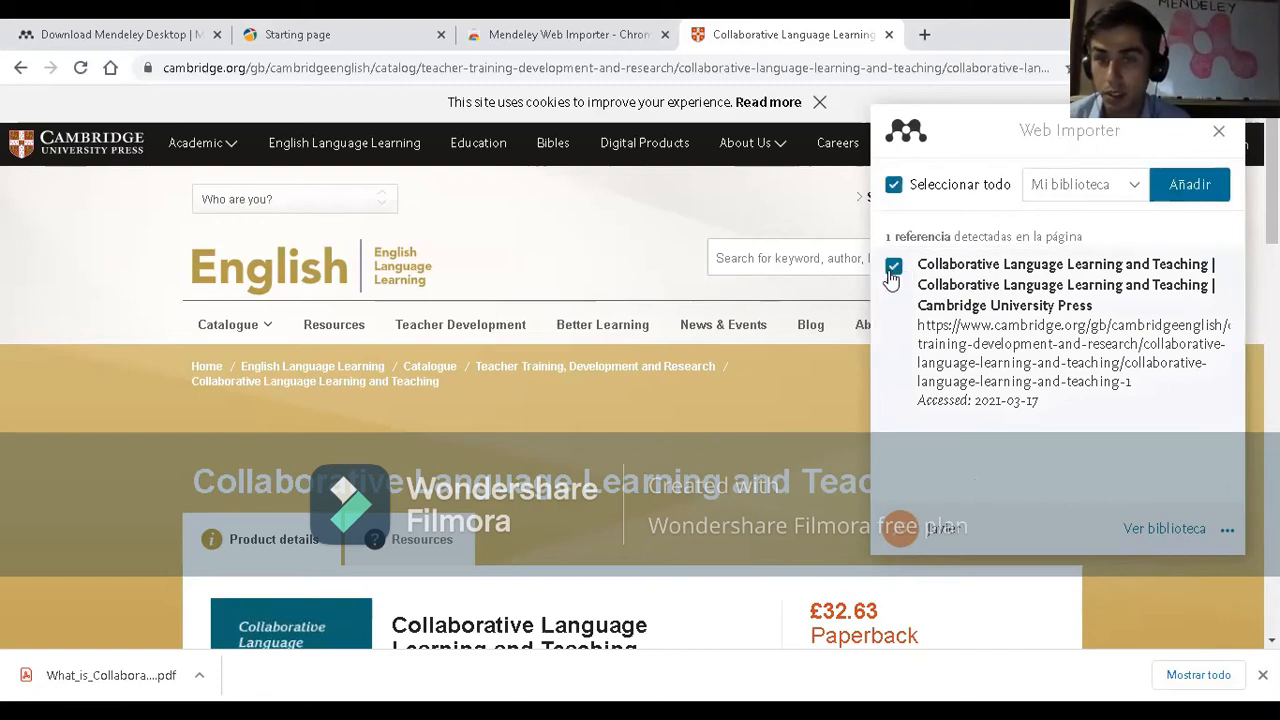
{"action": "left_click", "coordinate": [1209, 187]}
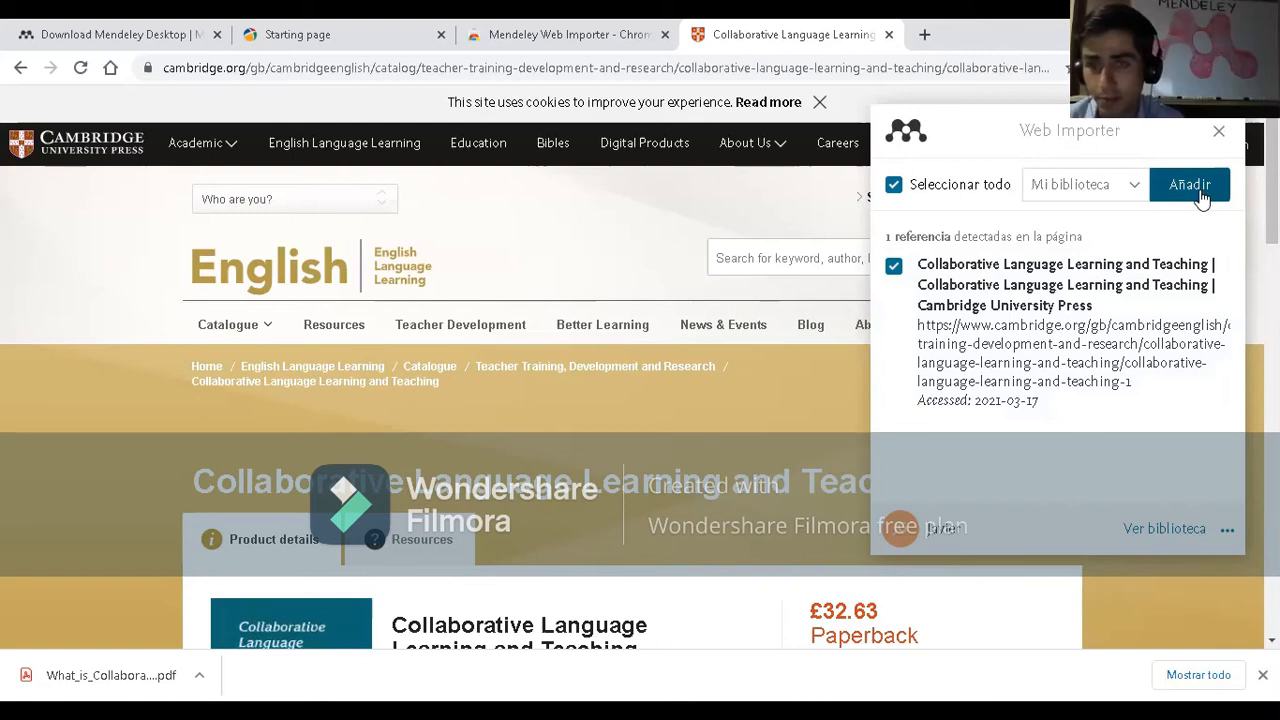
{"action": "left_click", "coordinate": [1195, 187]}
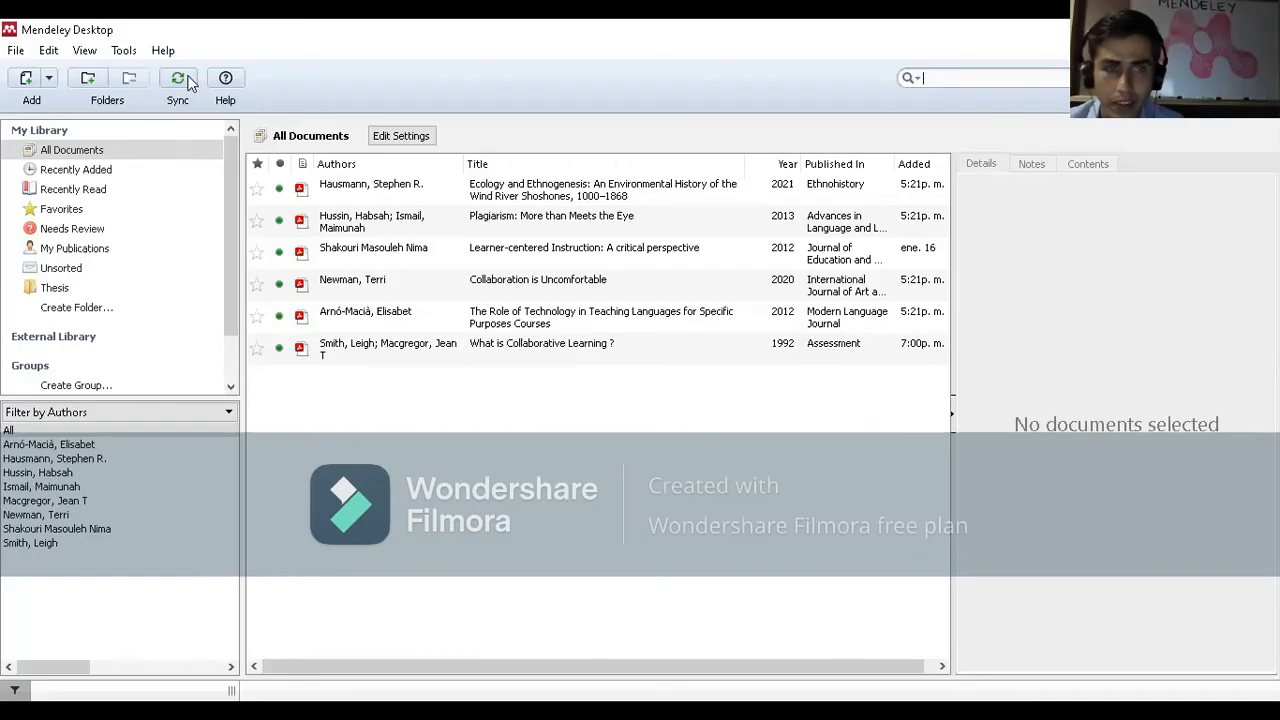
Sync the library in Mendeley Desktop and review the details of the imported Collaborative Language Learning and Teaching web page.
{"action": "left_click", "coordinate": [180, 80]}
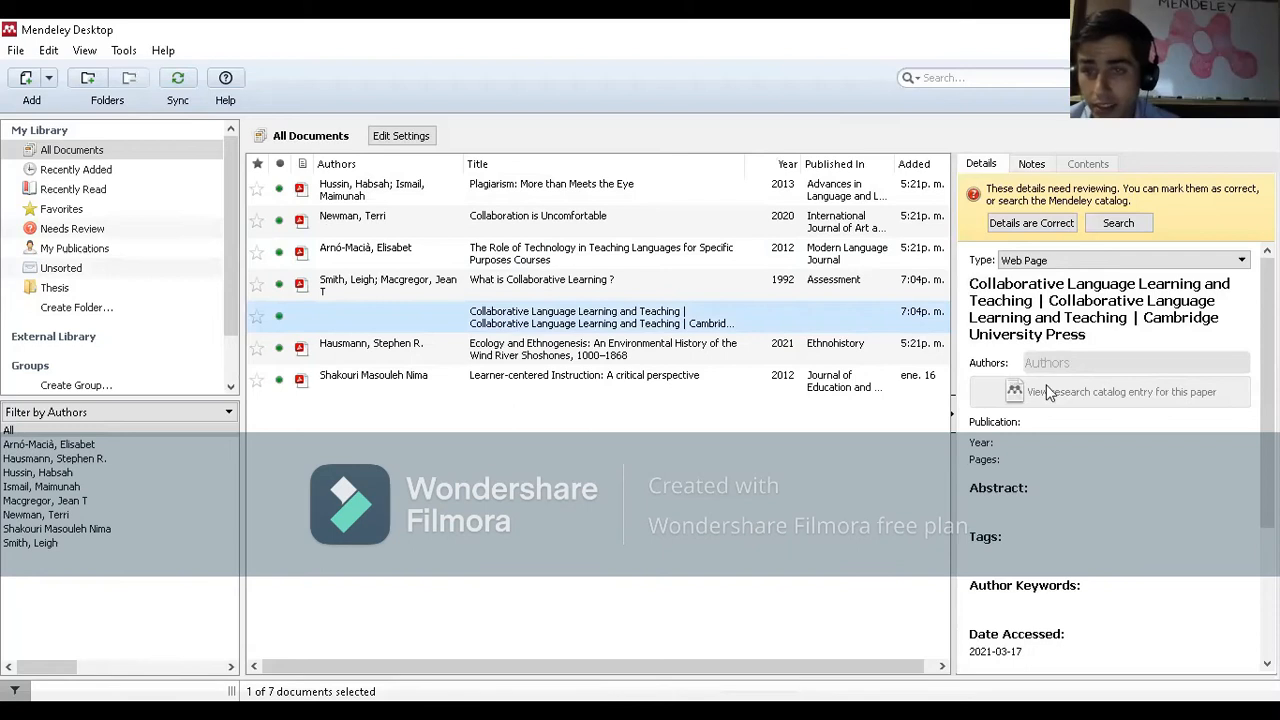
{"action": "scroll", "coordinate": [1046, 386], "scroll_direction": "down", "scroll_amount": 3}
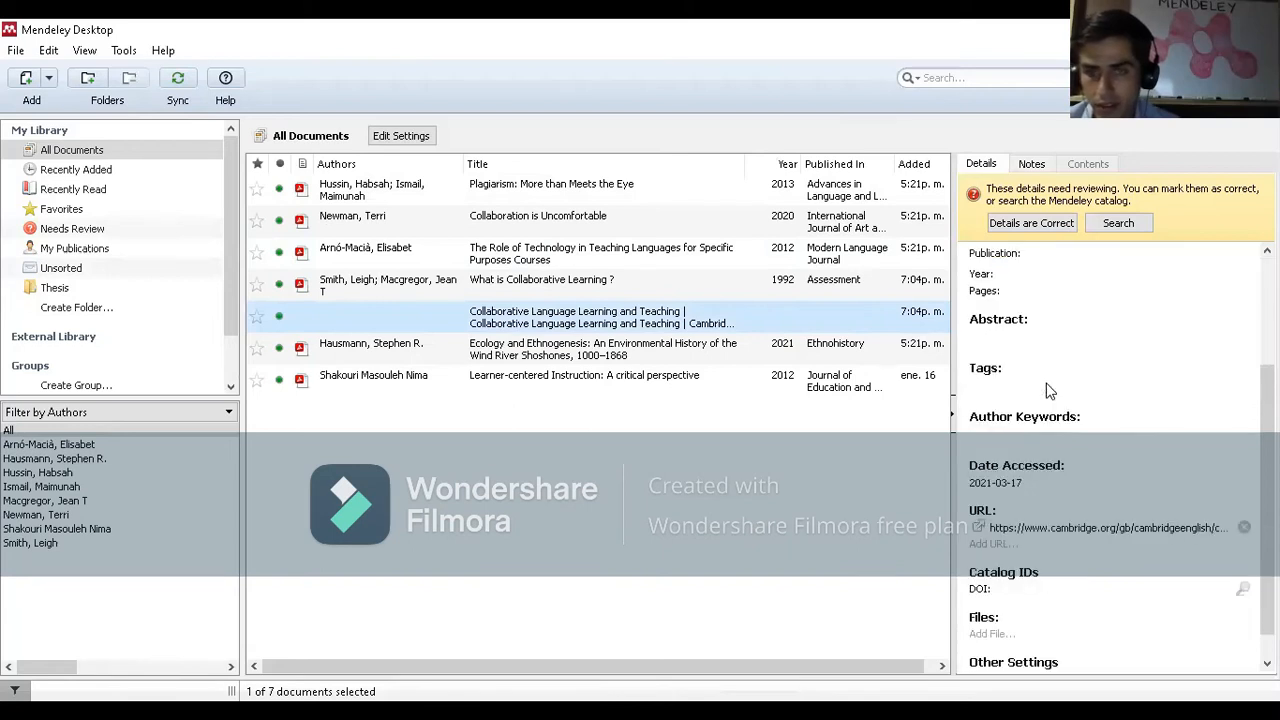
Mark the details of the imported Collaborative Language Learning and Teaching web page as correct.
{"action": "scroll", "coordinate": [1046, 390], "scroll_direction": "up", "scroll_amount": 3}
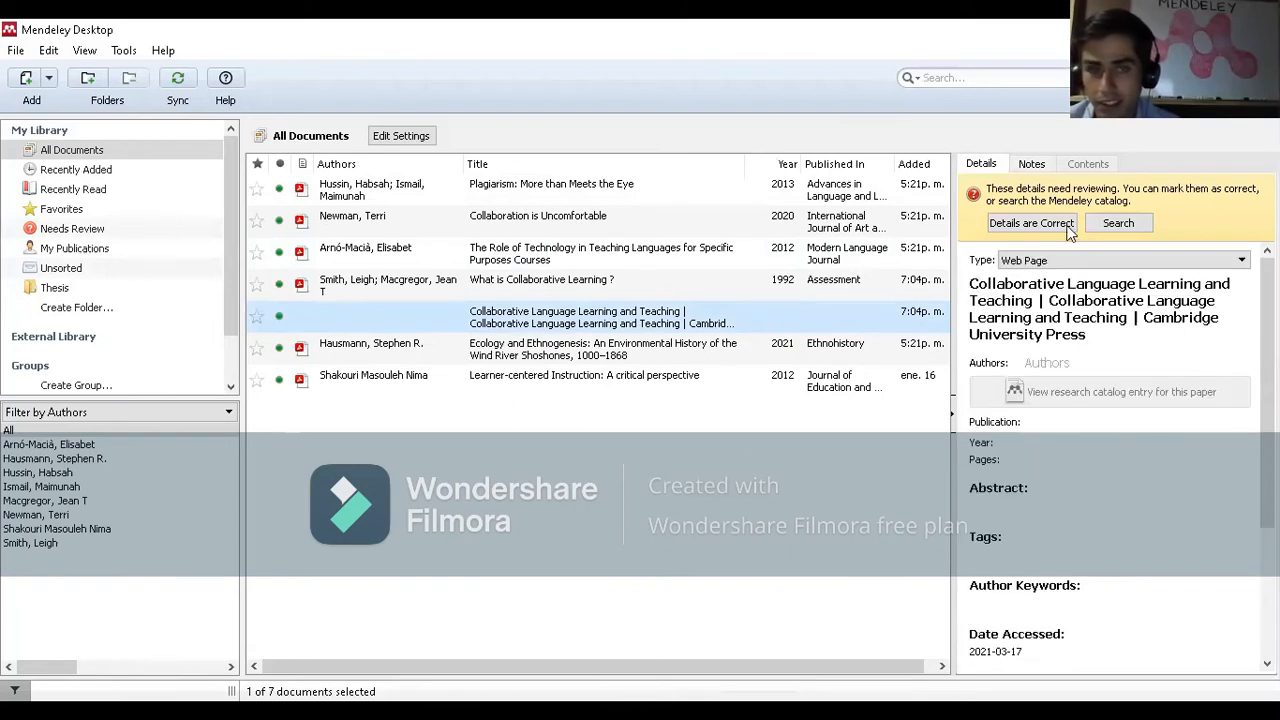
{"action": "left_click", "coordinate": [1030, 223]}
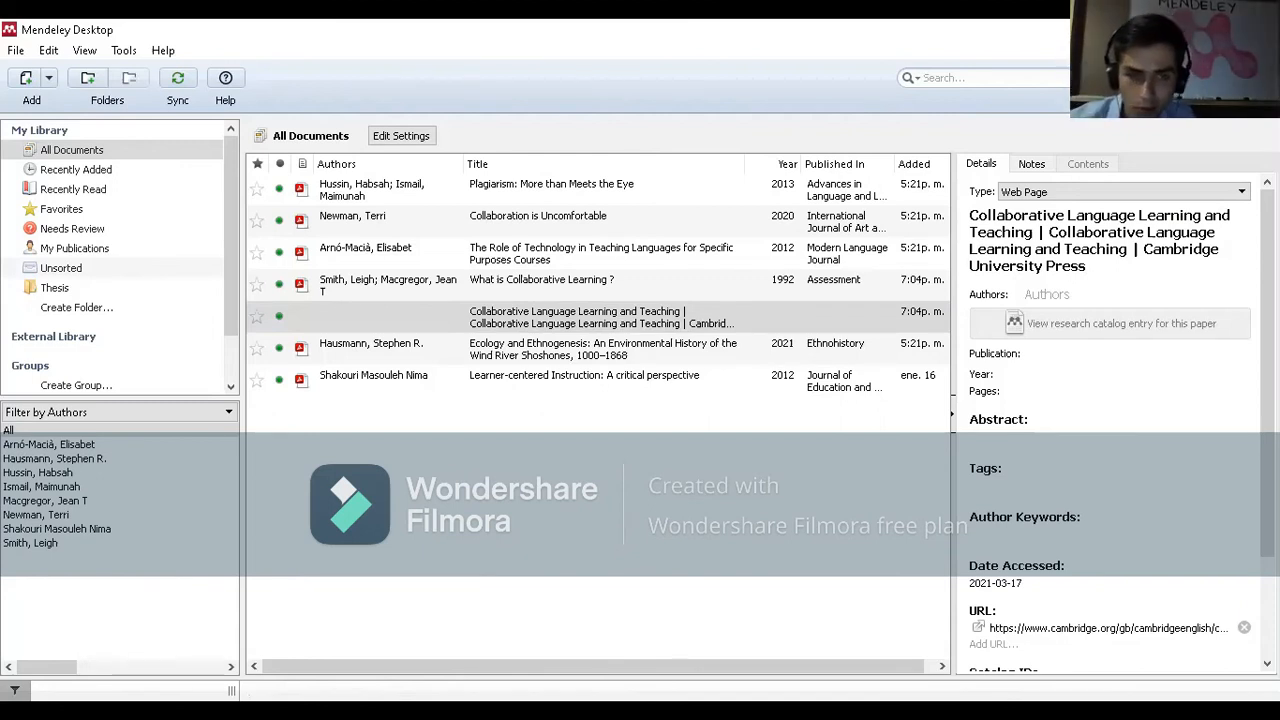
Start a manual library entry and set its document type to Book.
{"action": "right_click", "coordinate": [527, 517]}
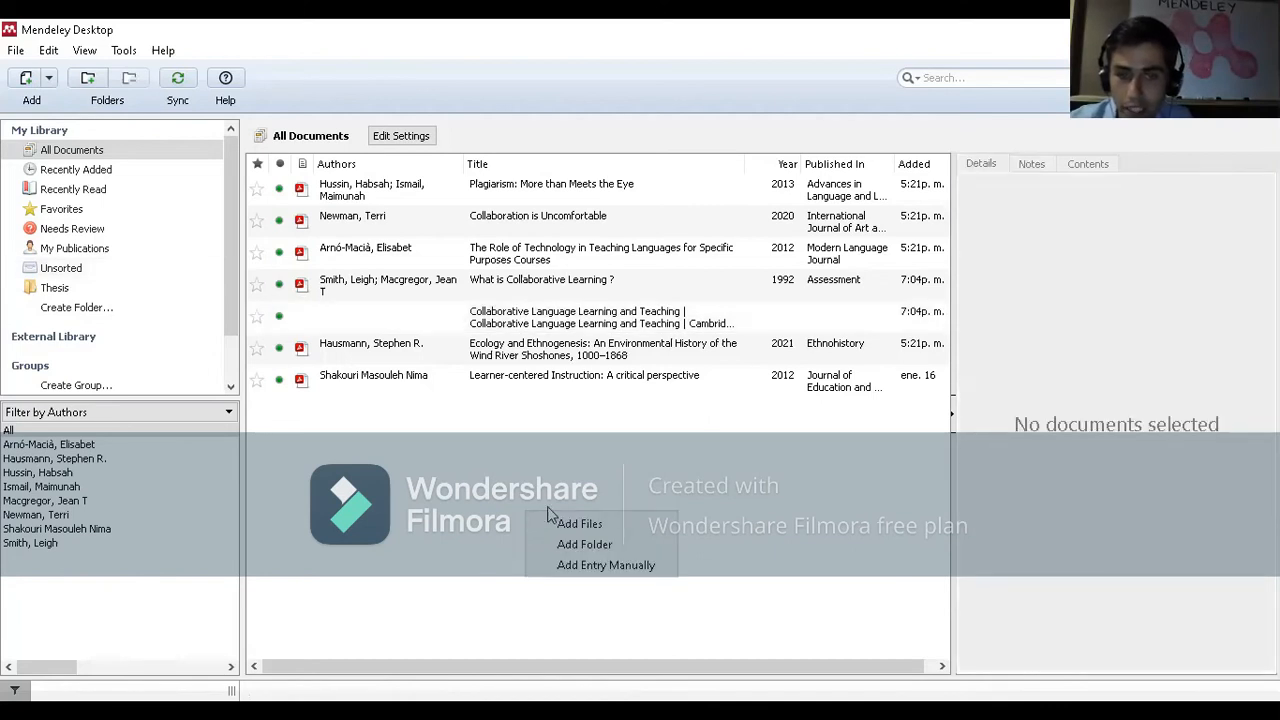
{"action": "left_click", "coordinate": [592, 566]}
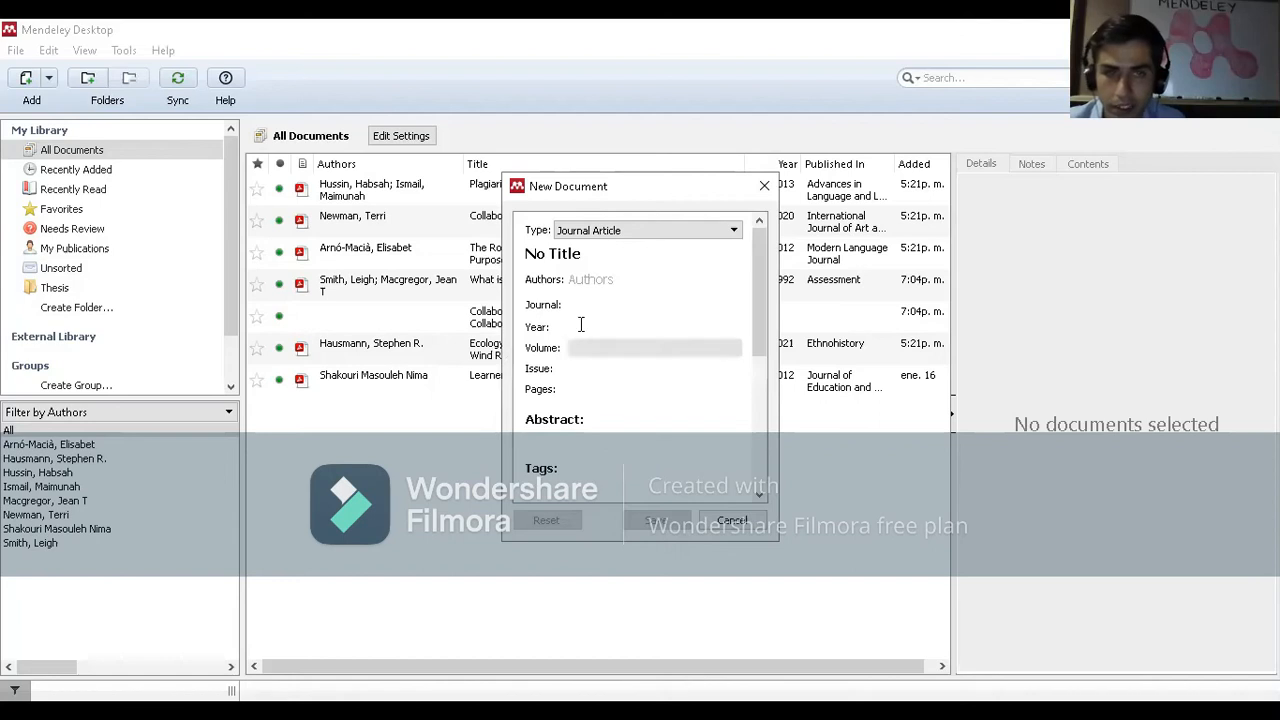
{"action": "left_click", "coordinate": [594, 260]}
{"action": "double_click", "coordinate": [594, 260]}
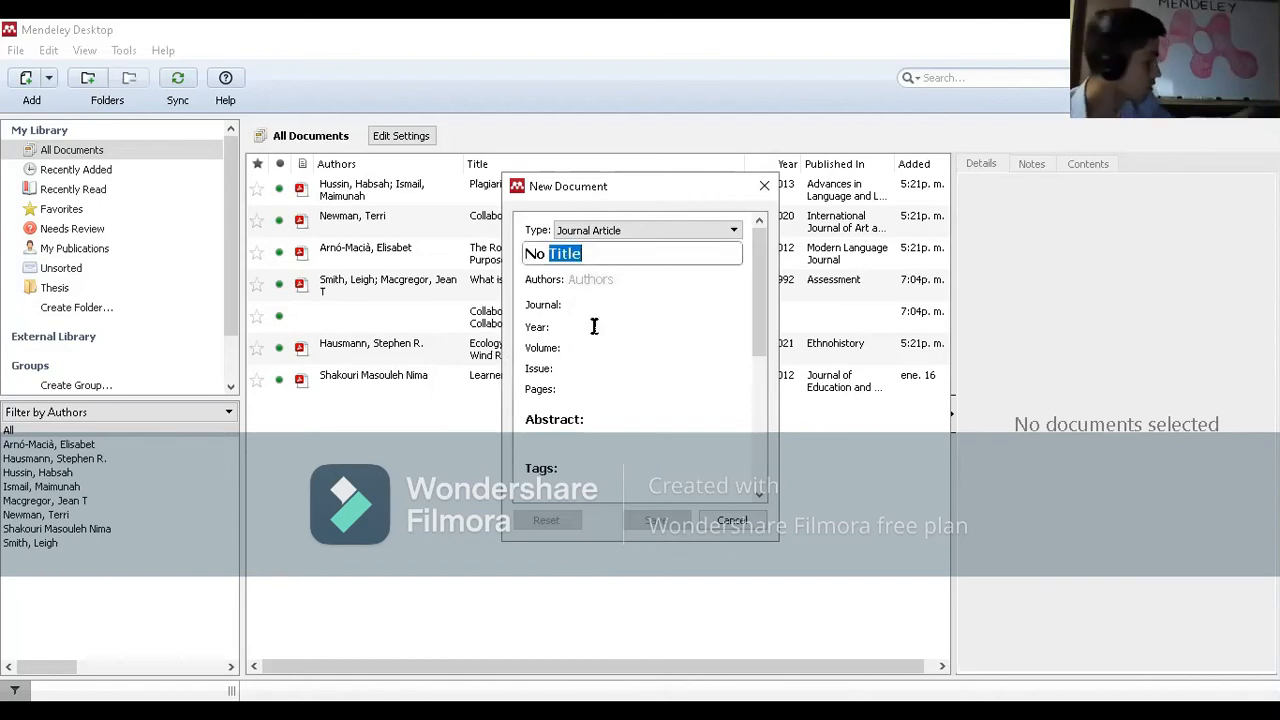
{"action": "triple_click", "coordinate": [632, 260]}
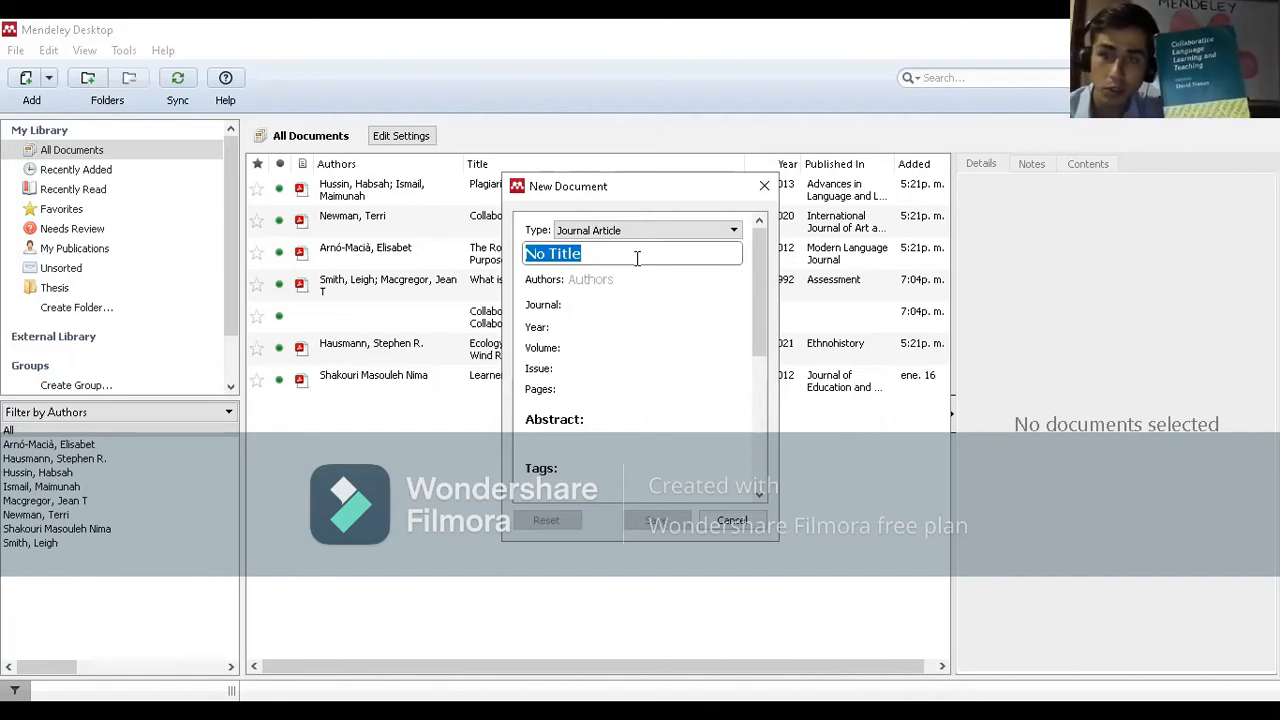
{"action": "left_click", "coordinate": [668, 231]}
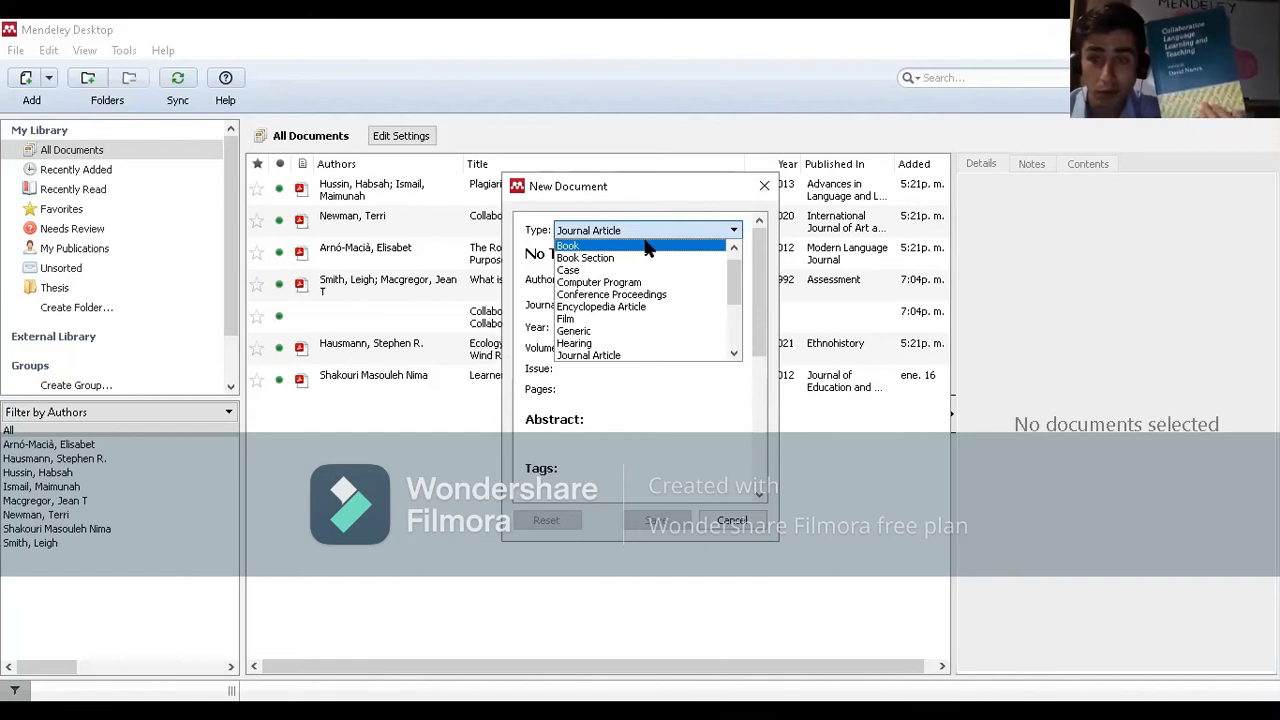
{"action": "left_click", "coordinate": [646, 248]}
Title the new book entry "Collaborative Language Learning and Teaching".
{"action": "triple_click", "coordinate": [613, 260]}
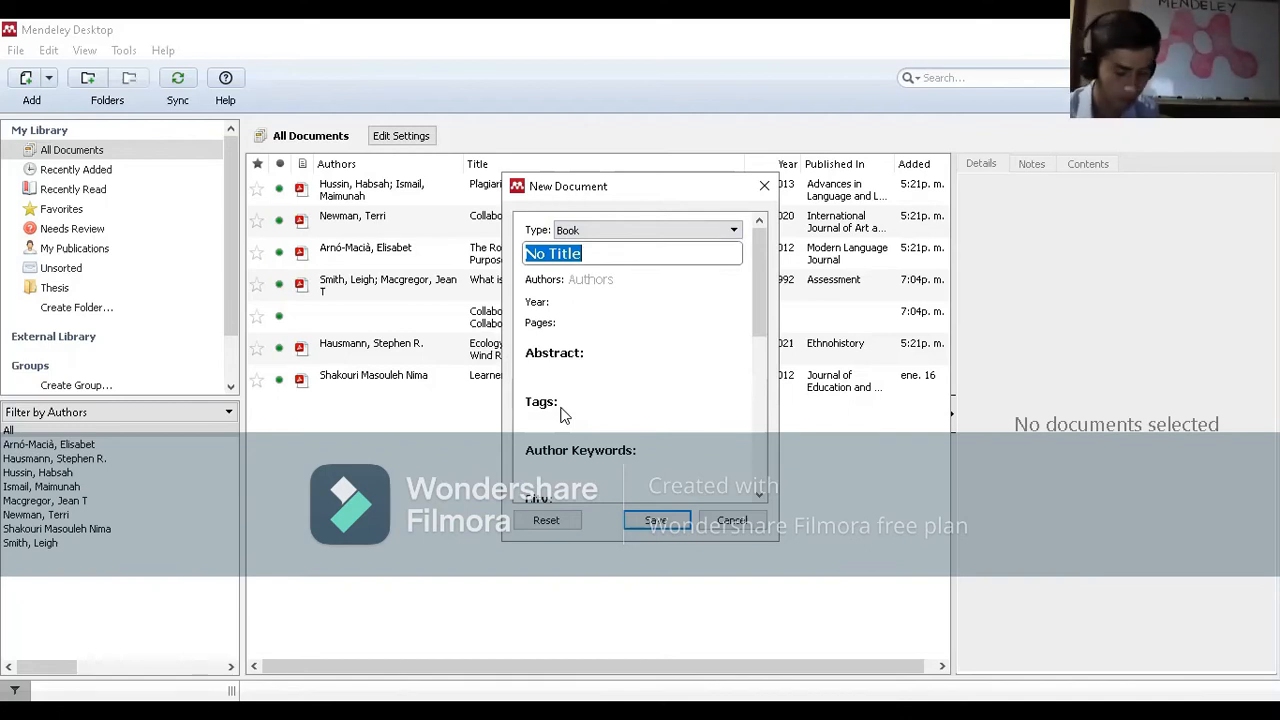
{"action": "type", "text": "Coll"}
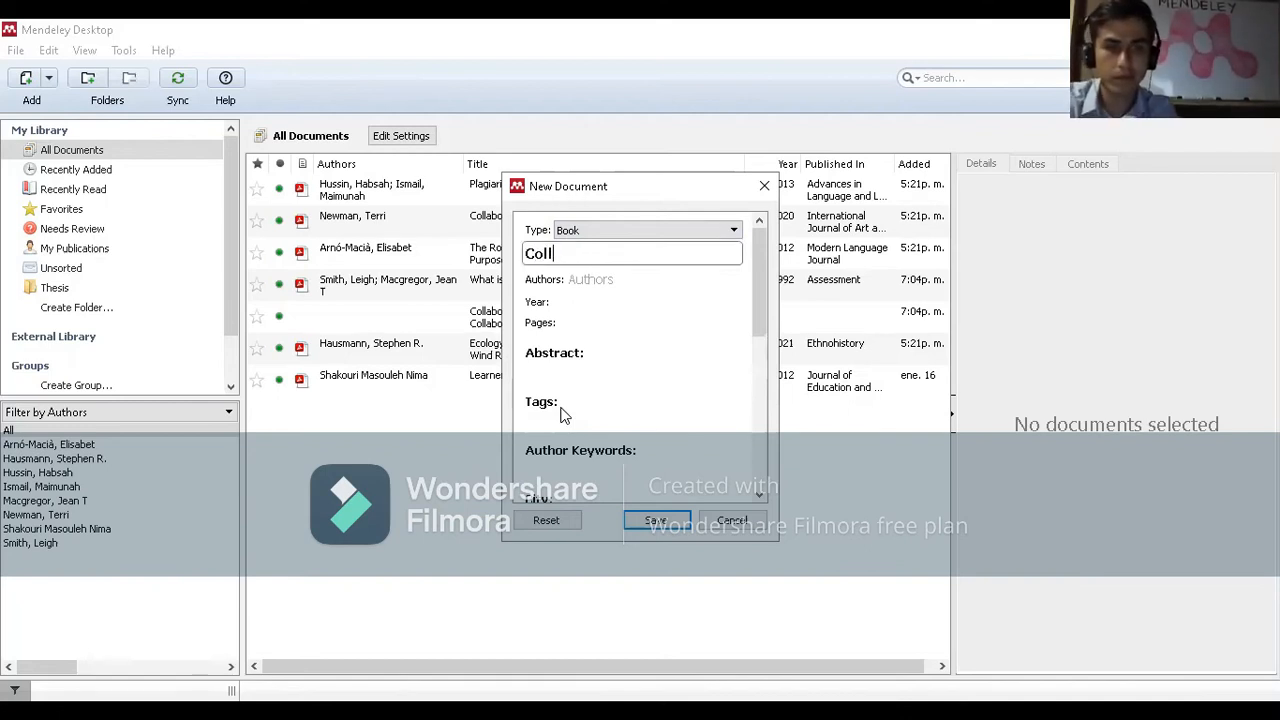
{"action": "type", "text": "aborative"}
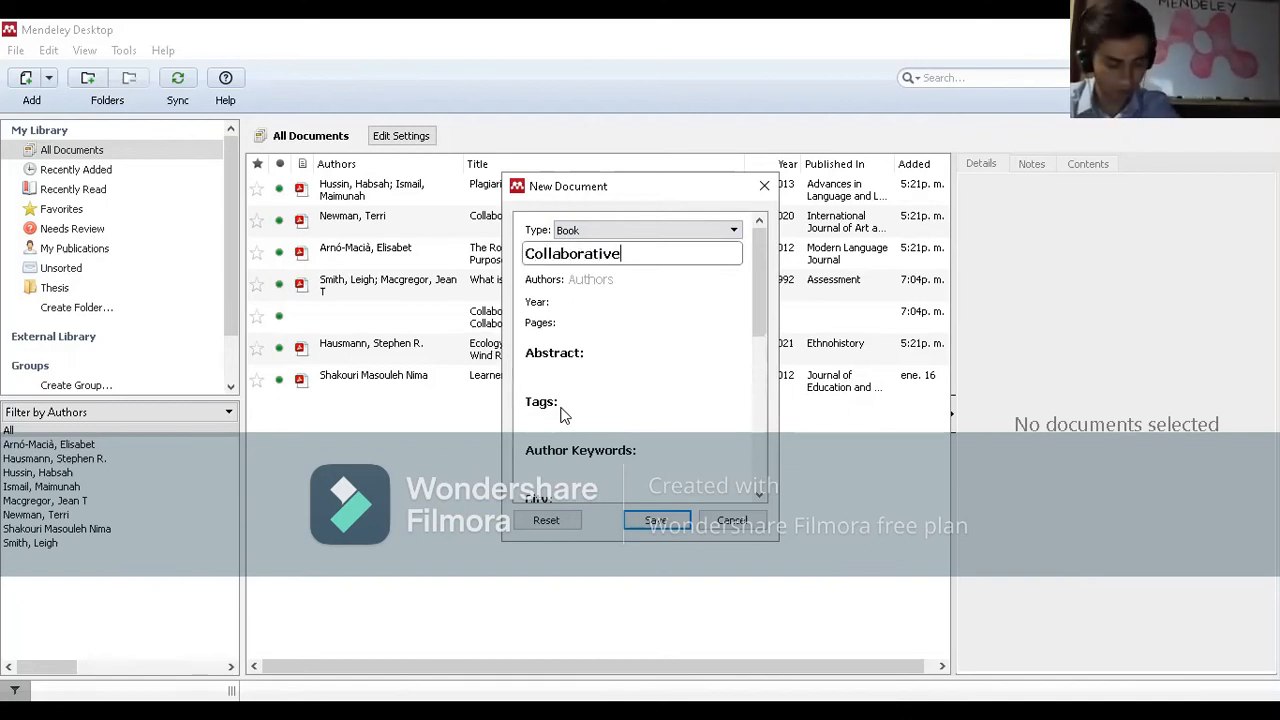
{"action": "type", "text": " L"}
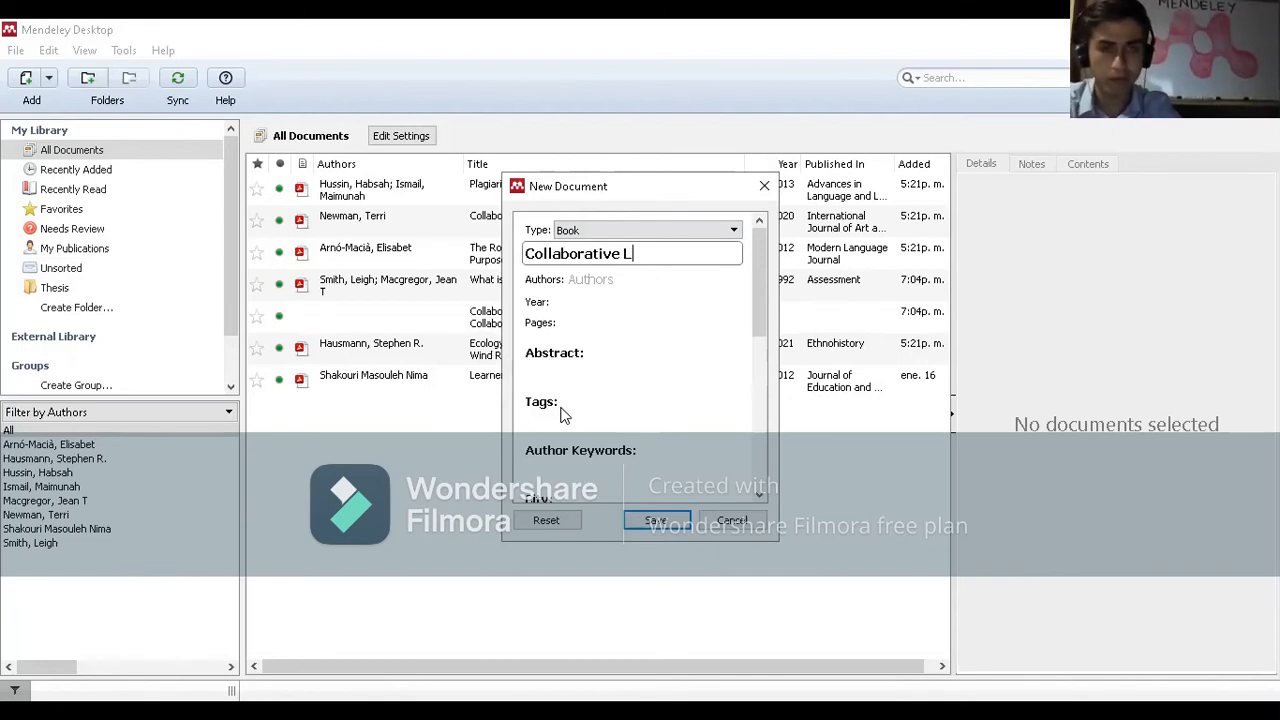
{"action": "type", "text": "anguage Learning and Teaching"}
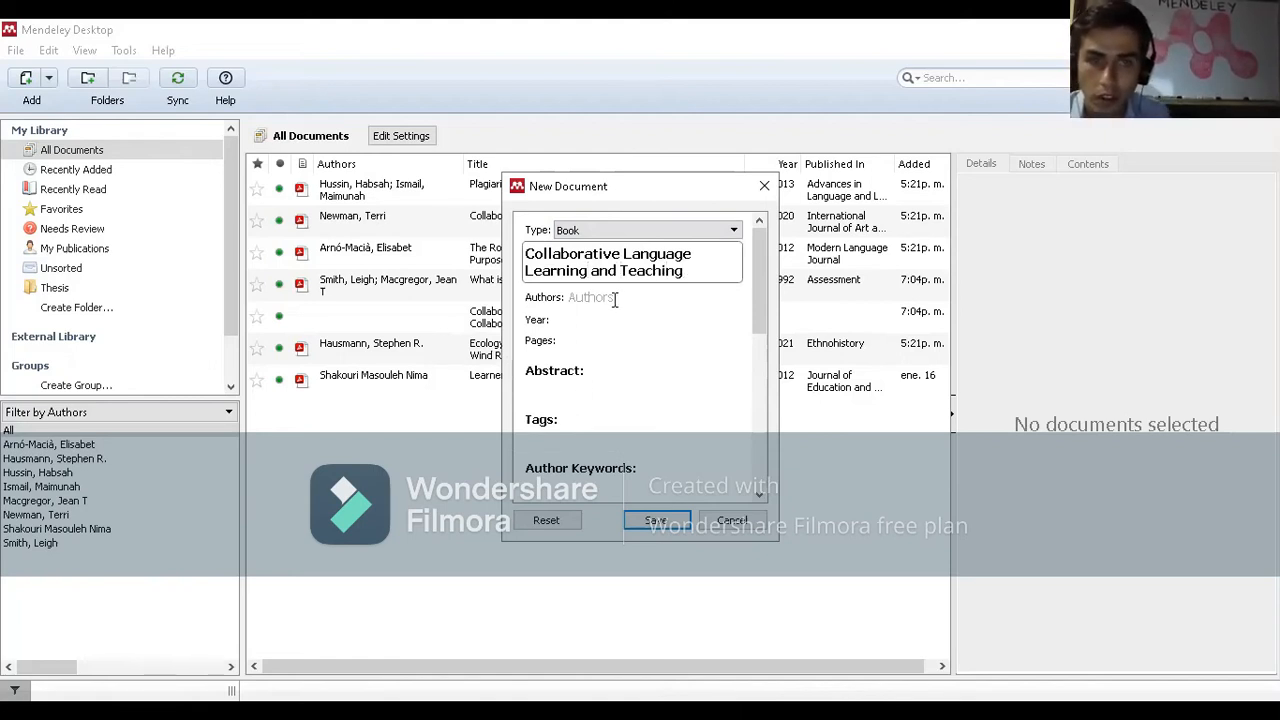
Enter the book author's last and first name, separated by a comma, in the new entry.
{"action": "left_click", "coordinate": [614, 299]}
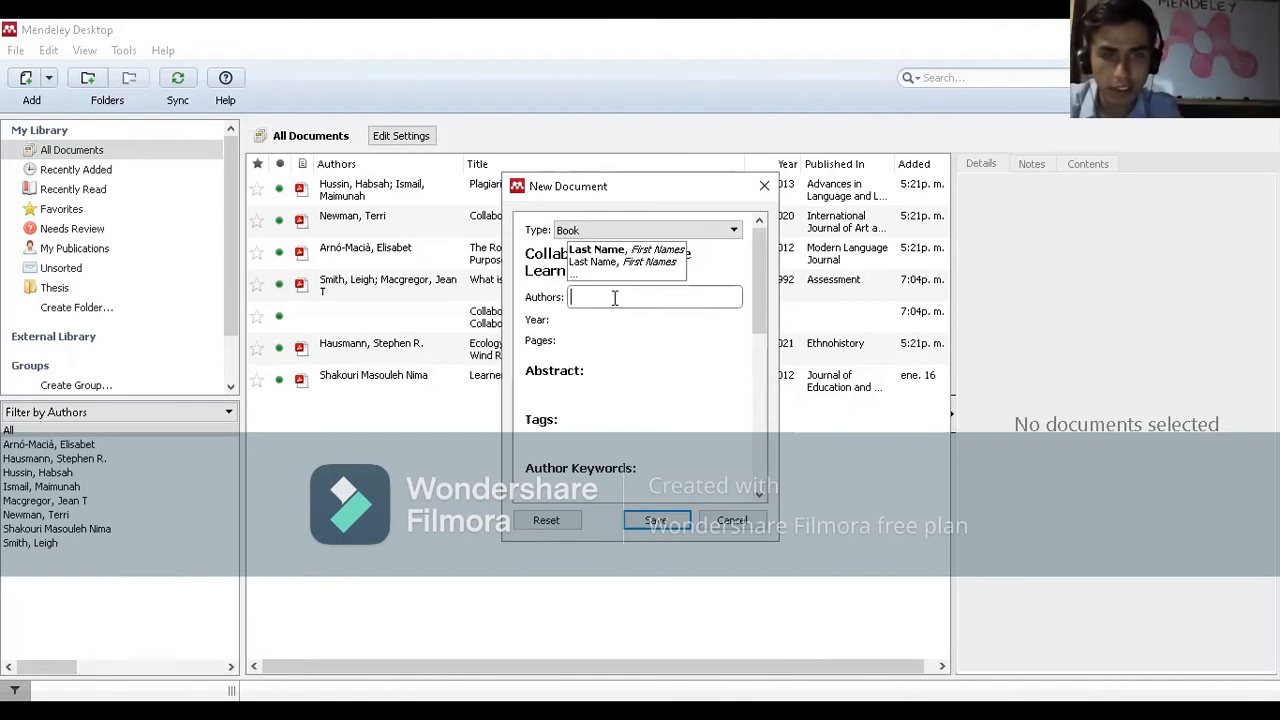
{"action": "type", "text": "Nunan"}
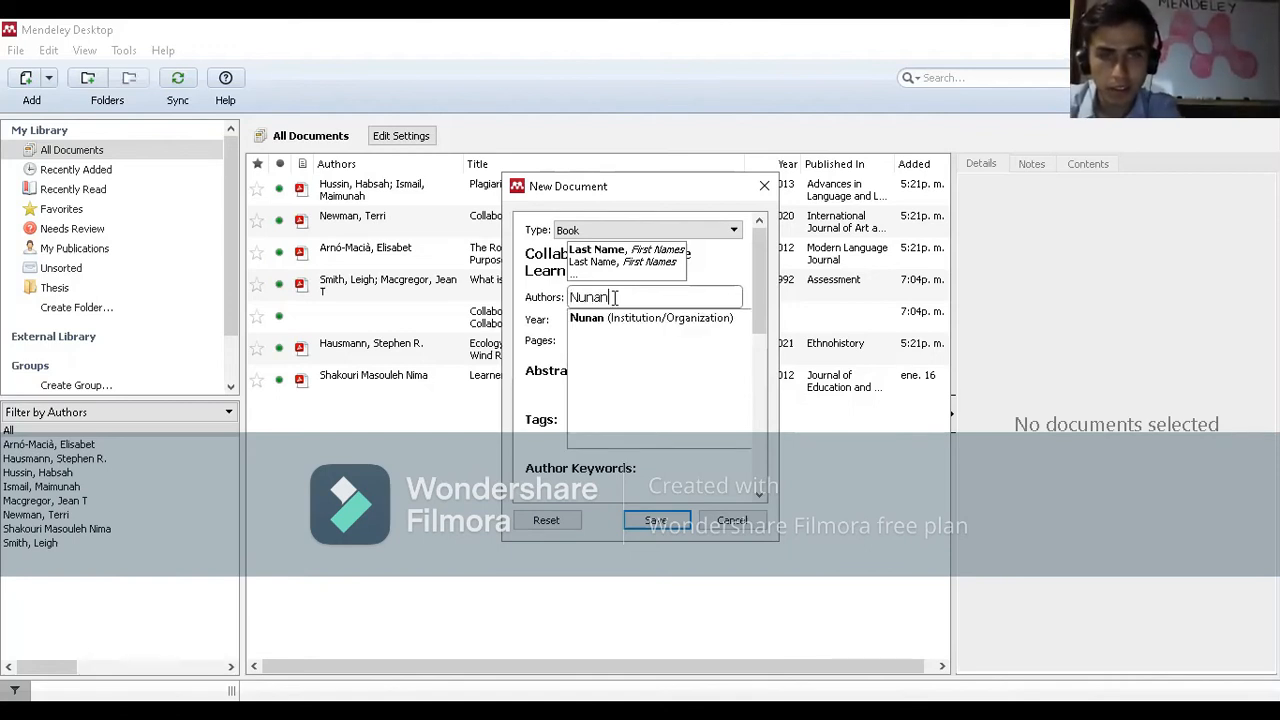
{"action": "type", "text": ", <<"}
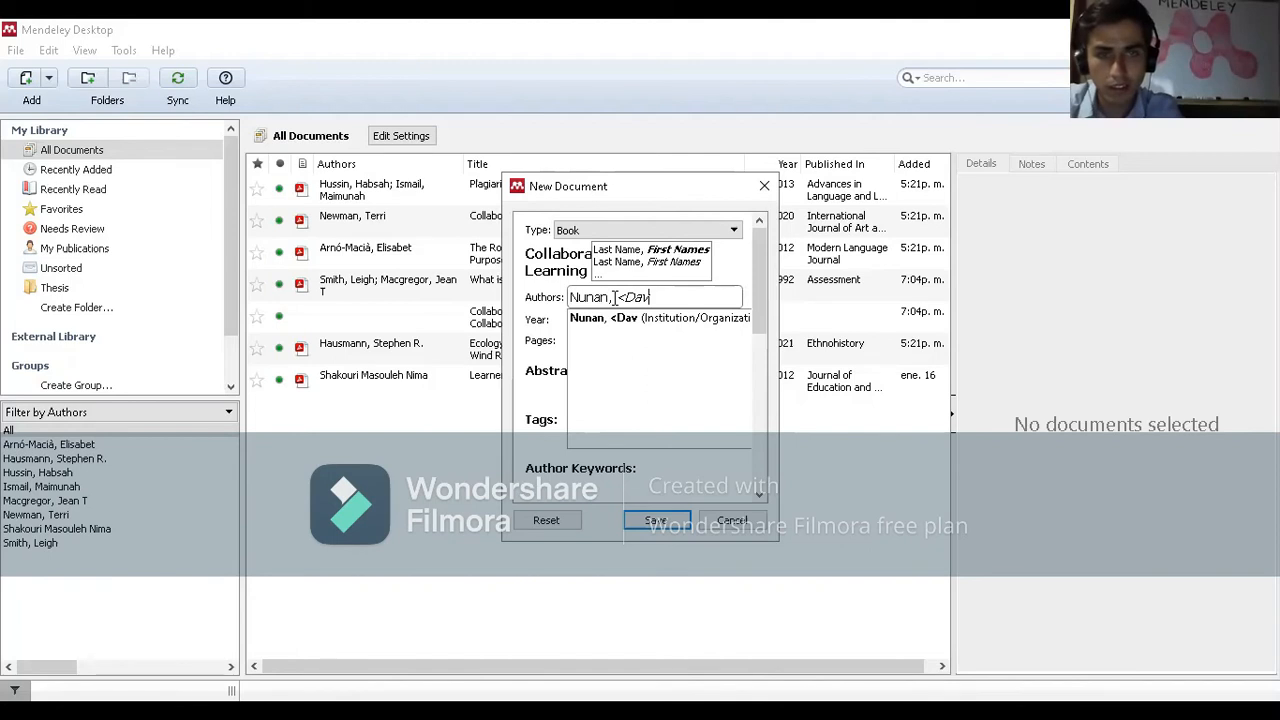
{"action": "key", "text": "BackSpace"}
{"action": "key", "text": "BackSpace"}
{"action": "type", "text": "David"}
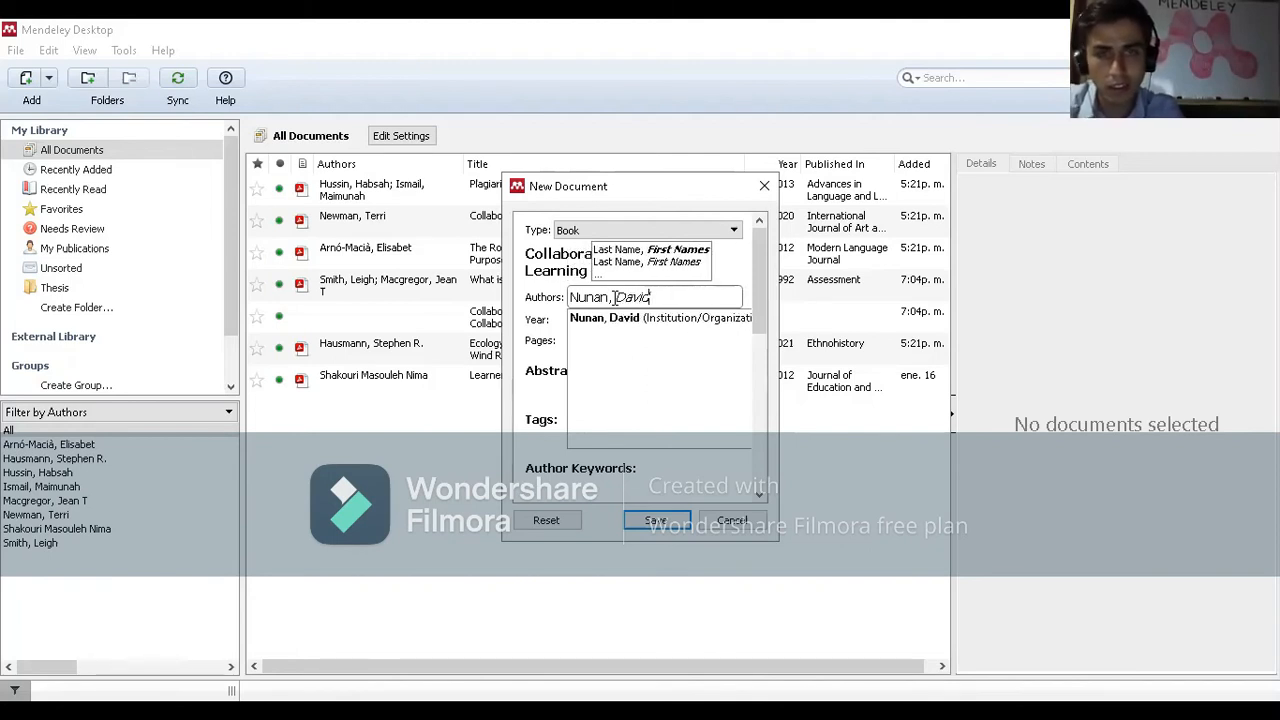
{"action": "key", "text": "Return"}
Fill in the book's year 1992, city New York and publisher Cambridge University Press, and save the entry.
{"action": "left_click", "coordinate": [587, 318]}
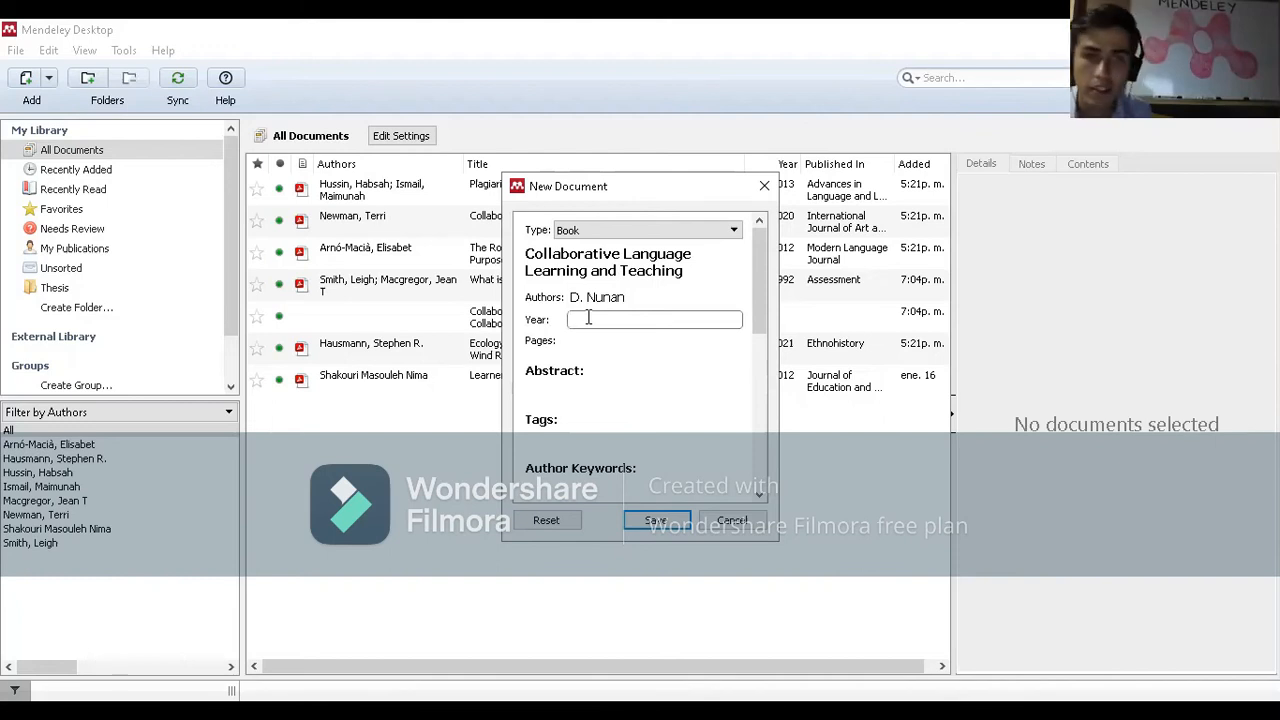
{"action": "type", "text": "1992"}
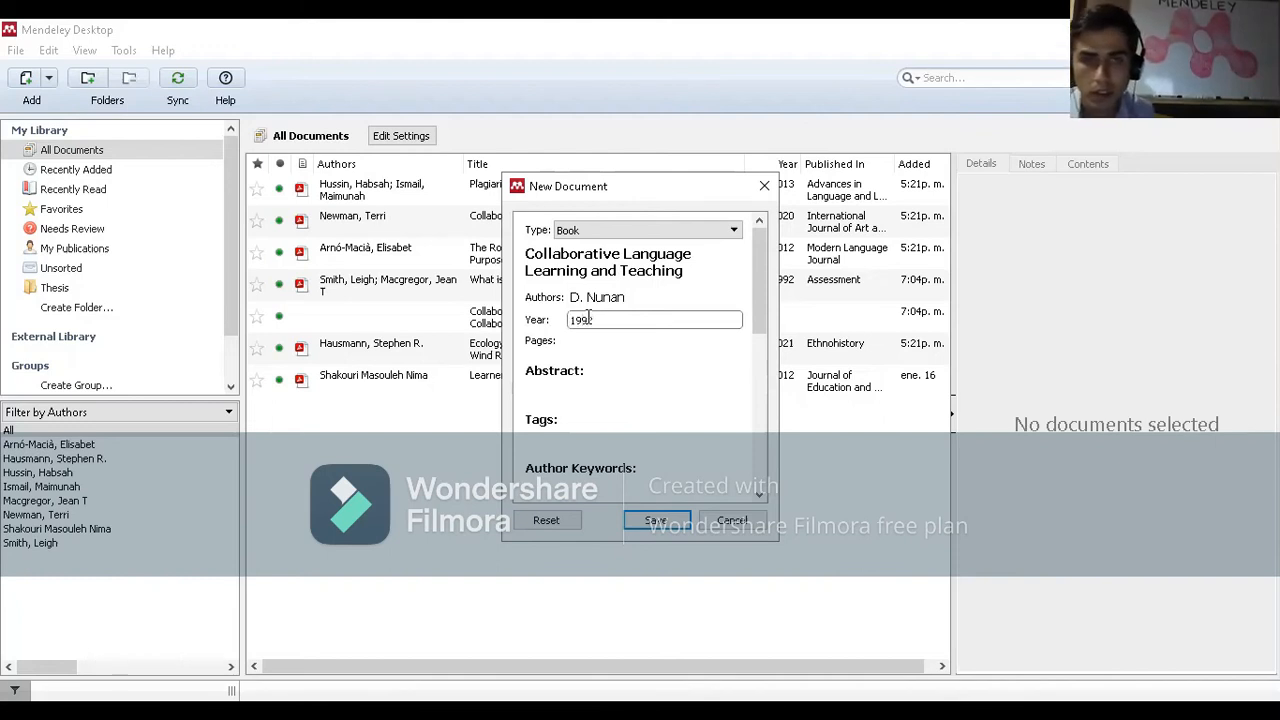
{"action": "scroll", "coordinate": [617, 407], "scroll_direction": "down", "scroll_amount": 1}
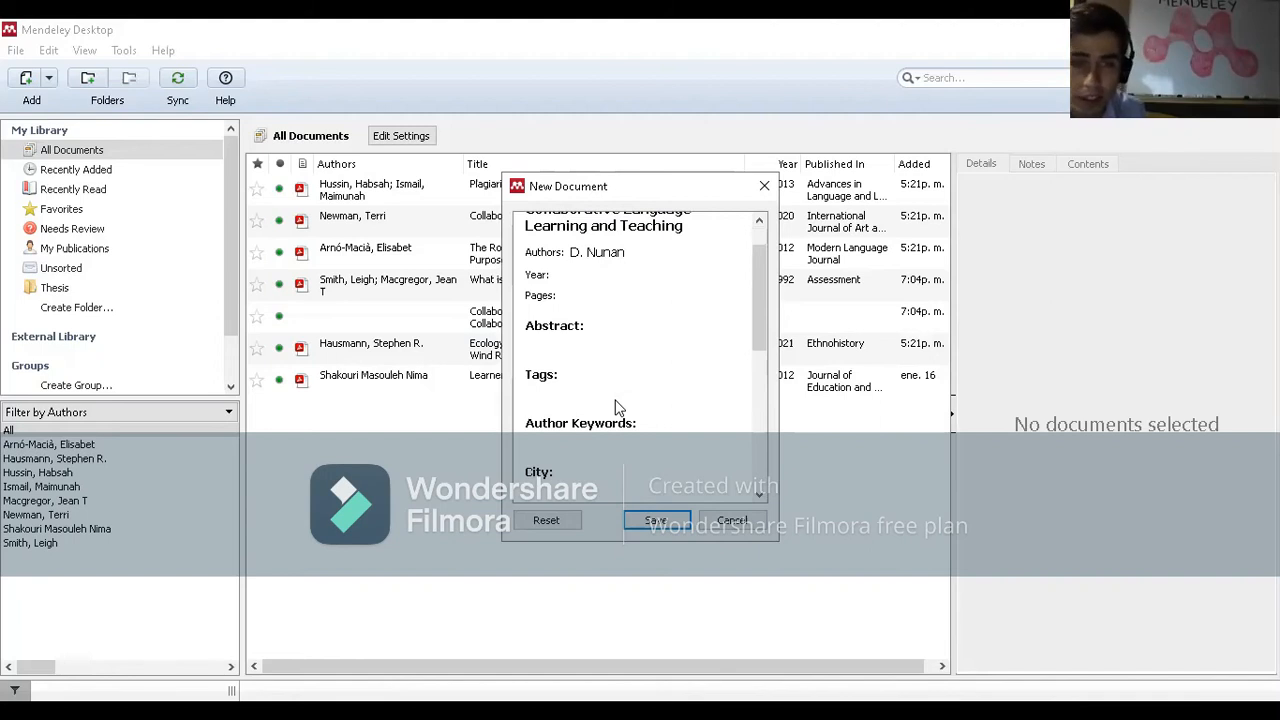
{"action": "scroll", "coordinate": [617, 407], "scroll_direction": "down", "scroll_amount": 6}
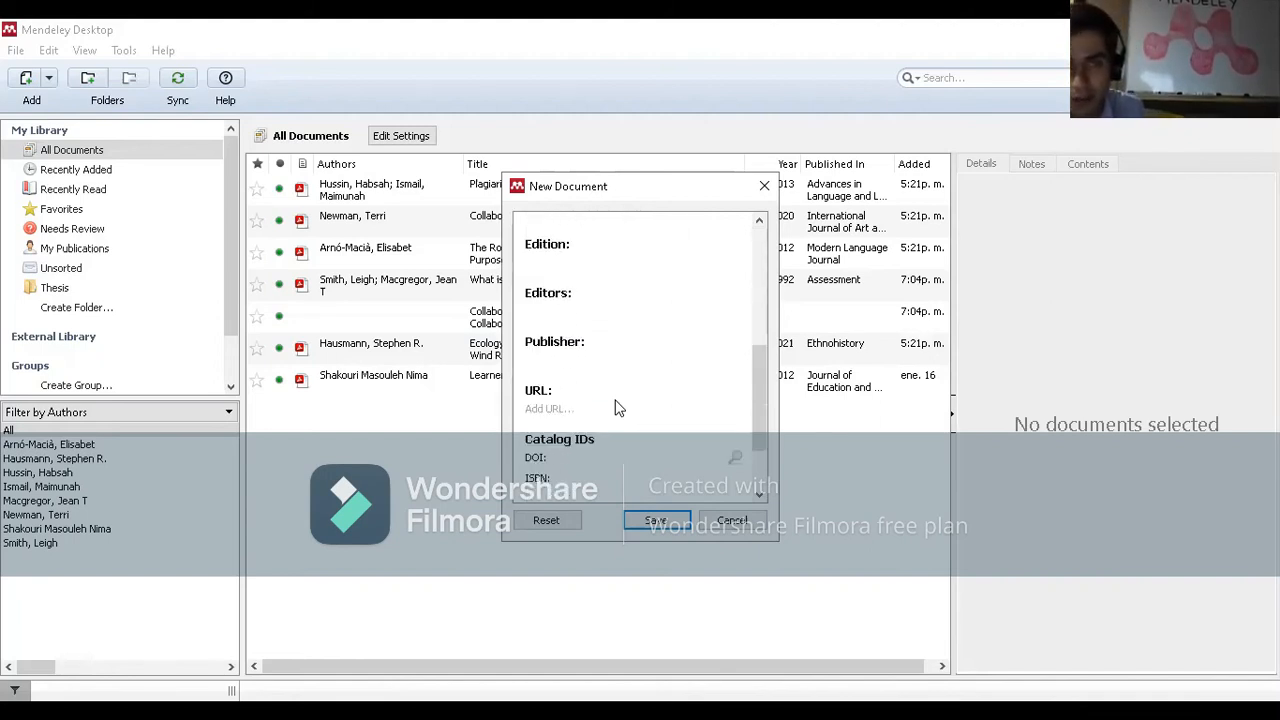
{"action": "scroll", "coordinate": [617, 407], "scroll_direction": "up", "scroll_amount": 3}
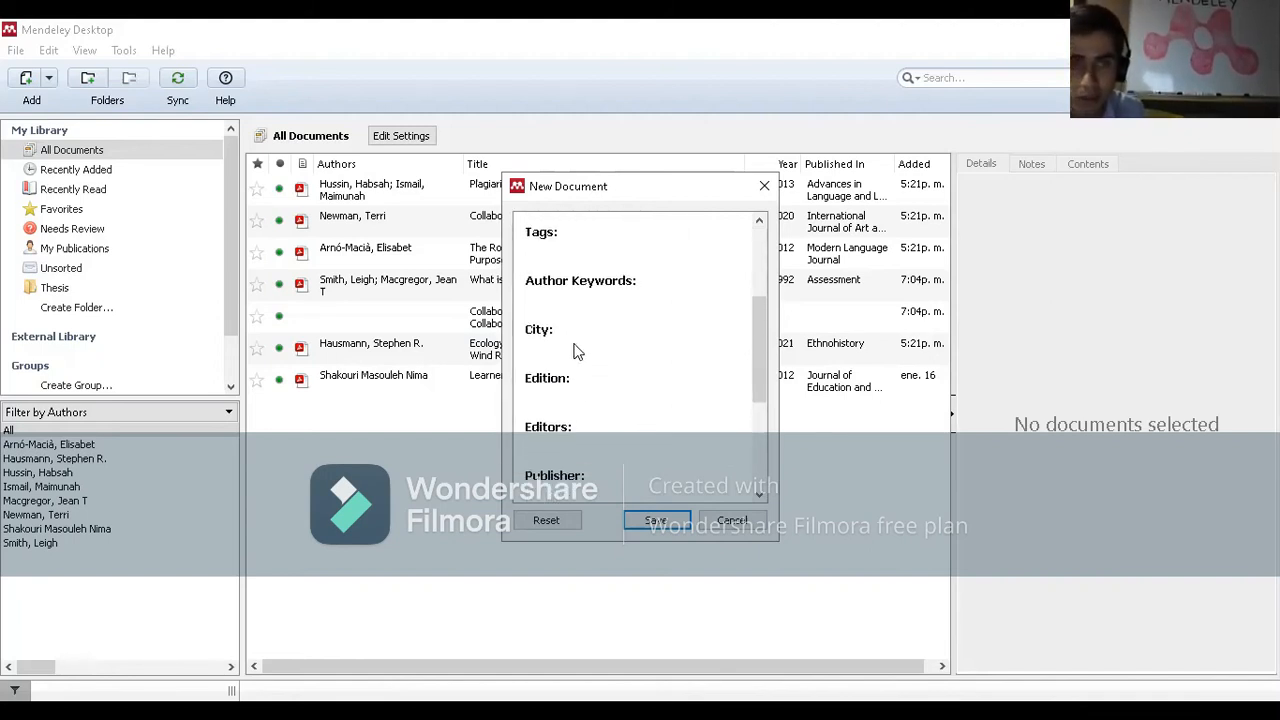
{"action": "left_click", "coordinate": [564, 347]}
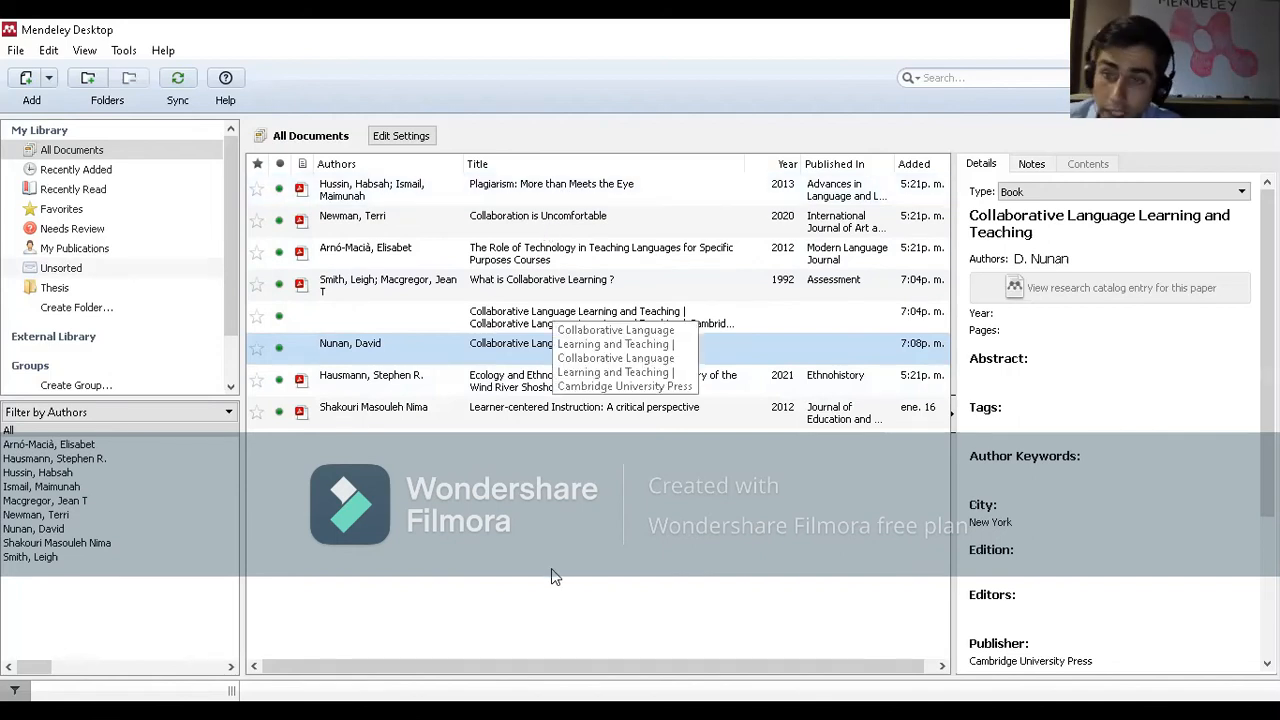
Switch to the blank Word document, discard the recovered files and show the referencing tools.
{"action": "key", "text": "alt+Tab"}
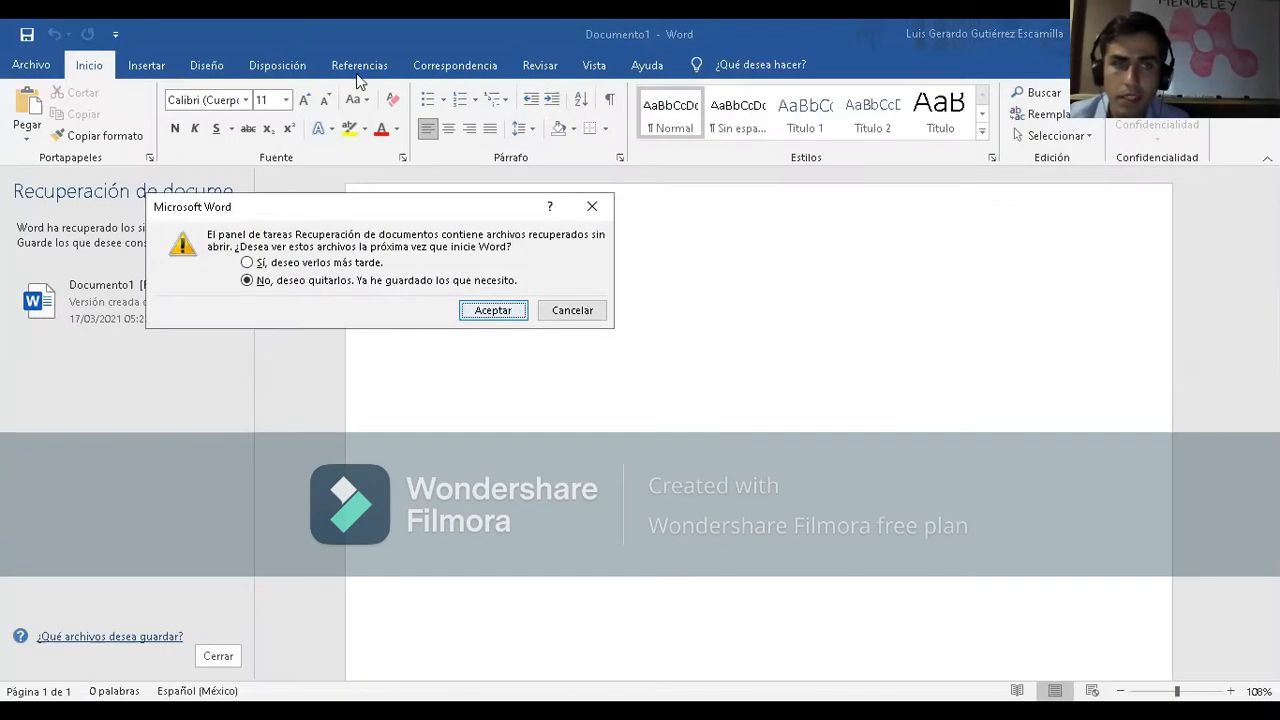
{"action": "key", "text": "Return"}
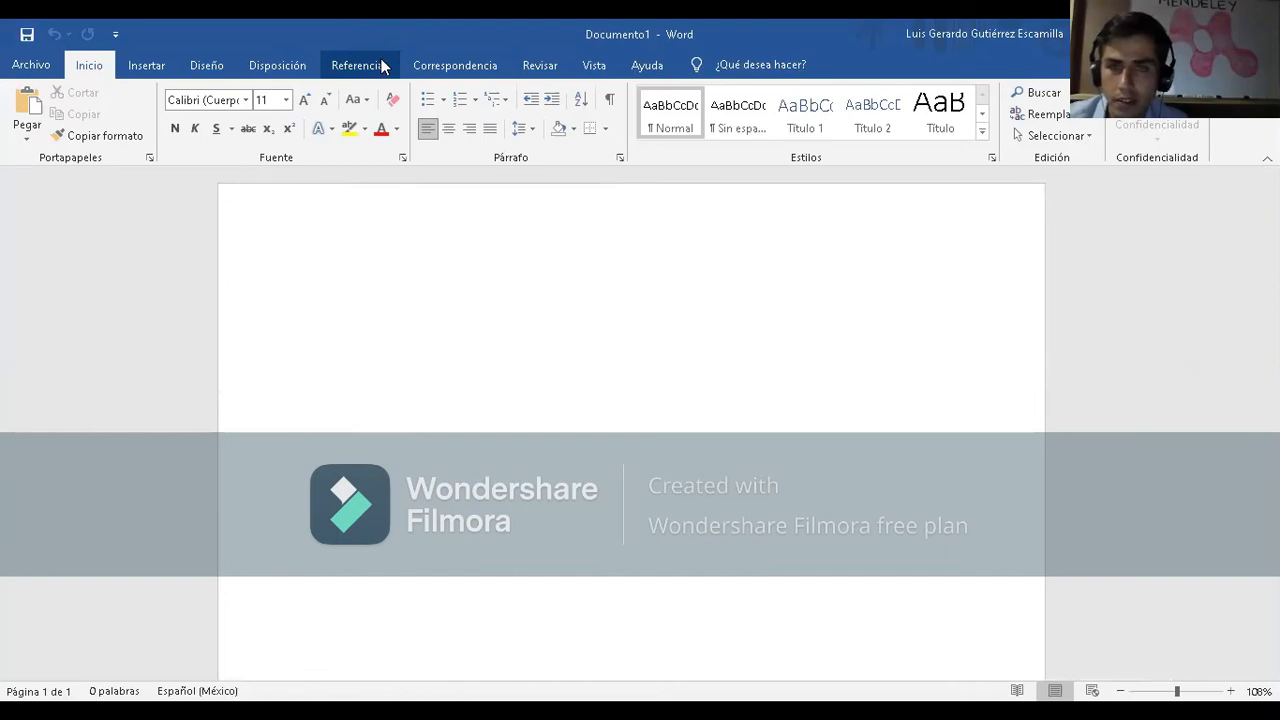
{"action": "left_click", "coordinate": [376, 78]}
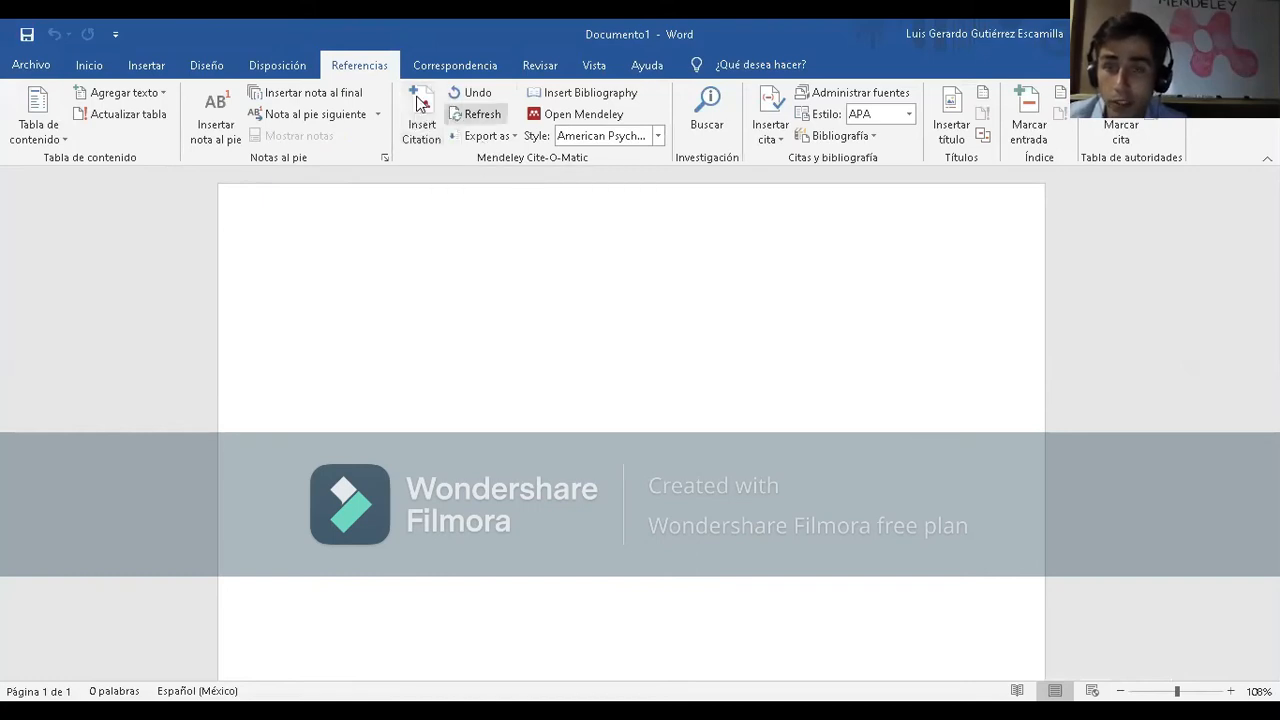
Insert Mendeley citations for Plagiarism: More than Meets the Eye and for the book Collaborative Language Learning and Teaching.
{"action": "left_click", "coordinate": [420, 131]}
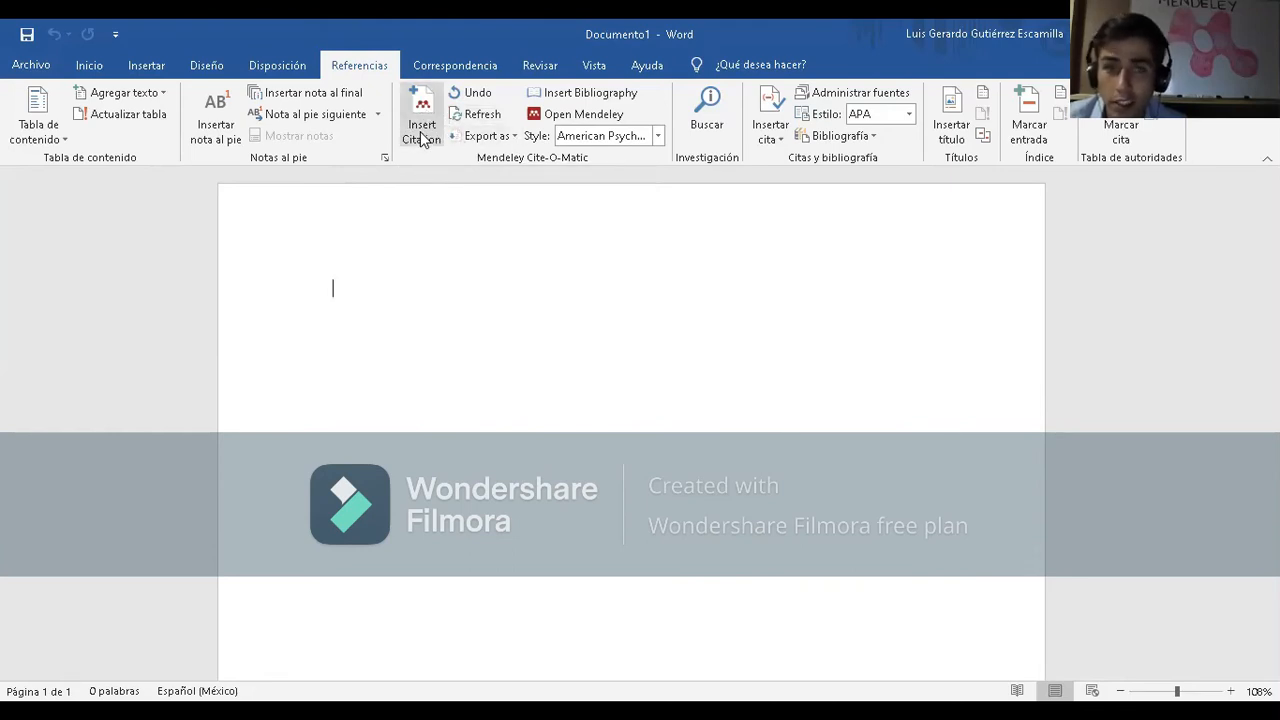
{"action": "left_click", "coordinate": [421, 138]}
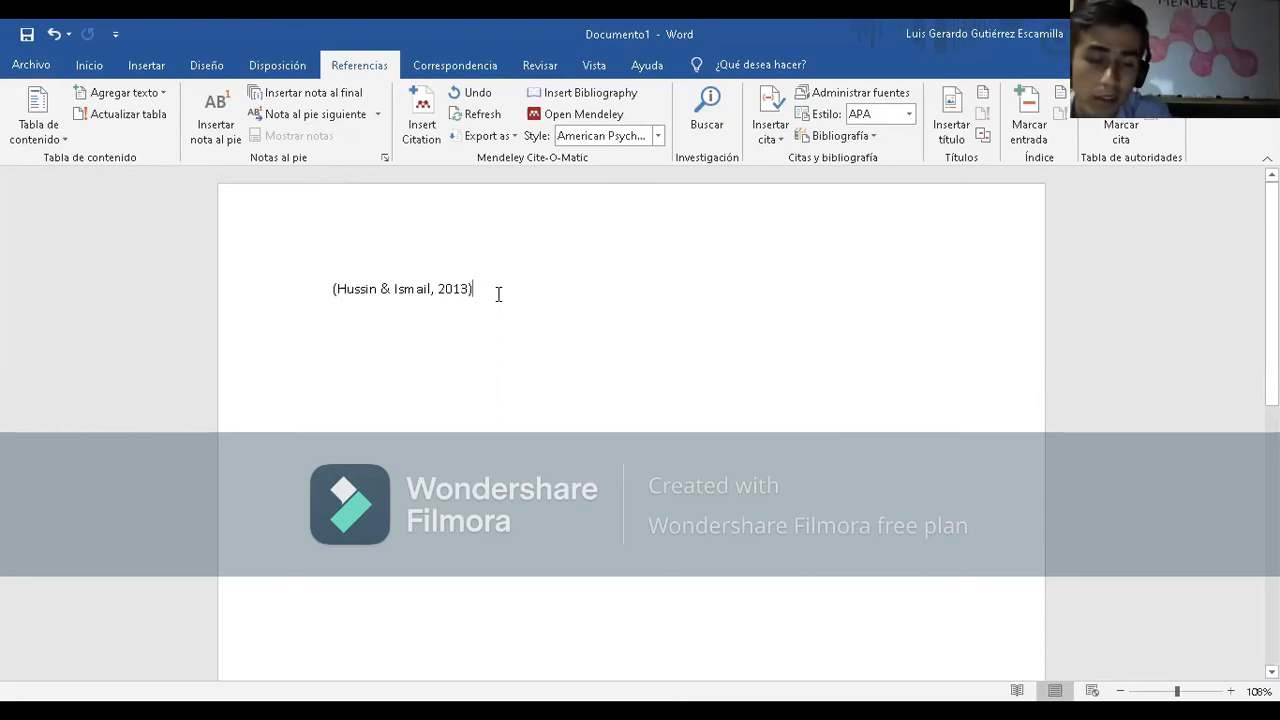
{"action": "left_click", "coordinate": [421, 140]}
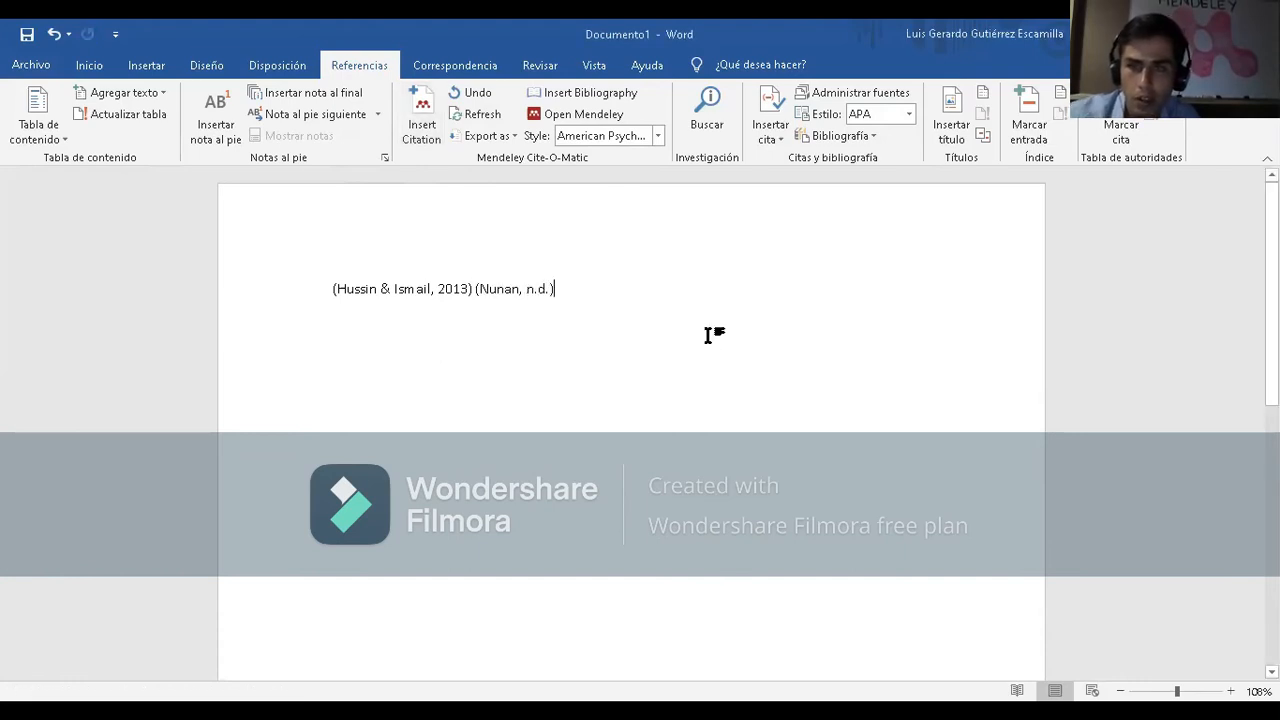
Replace "n.d." with 1992 in the in-text citation of the Collaborative Language Learning and Teaching book.
{"action": "left_click", "coordinate": [534, 289]}
{"action": "double_click", "coordinate": [549, 289]}
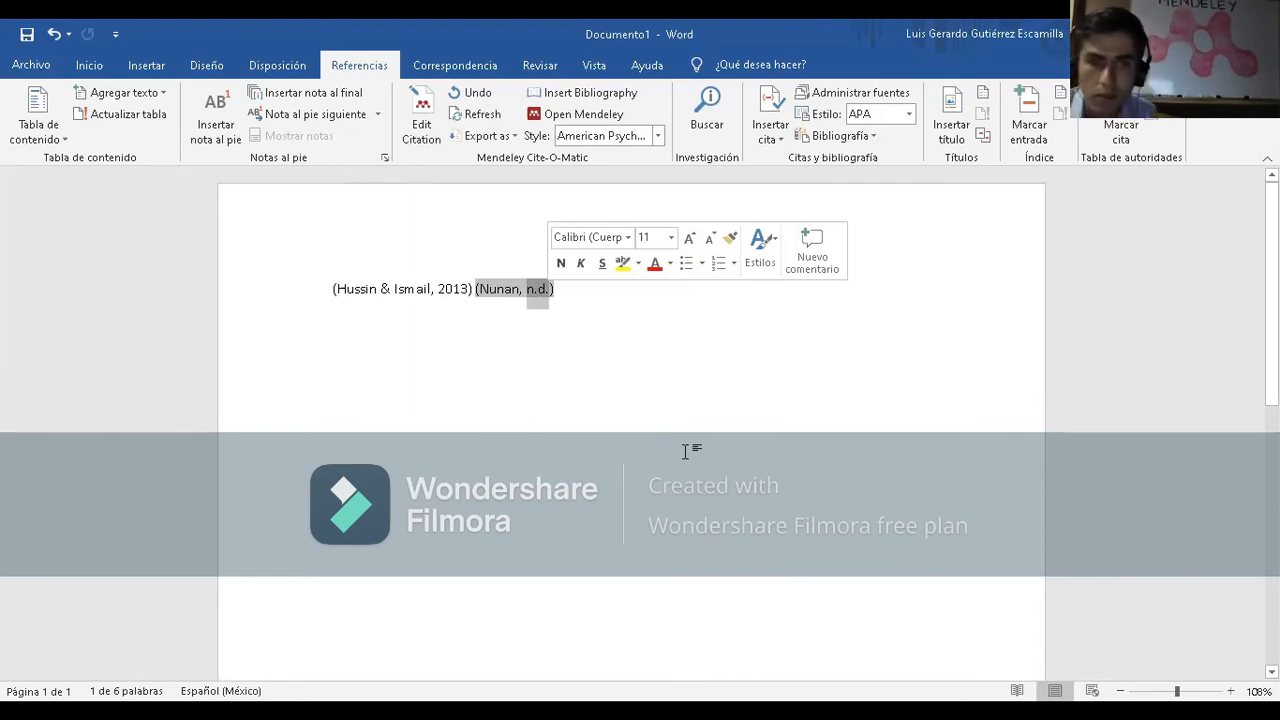
{"action": "type", "text": "1992"}
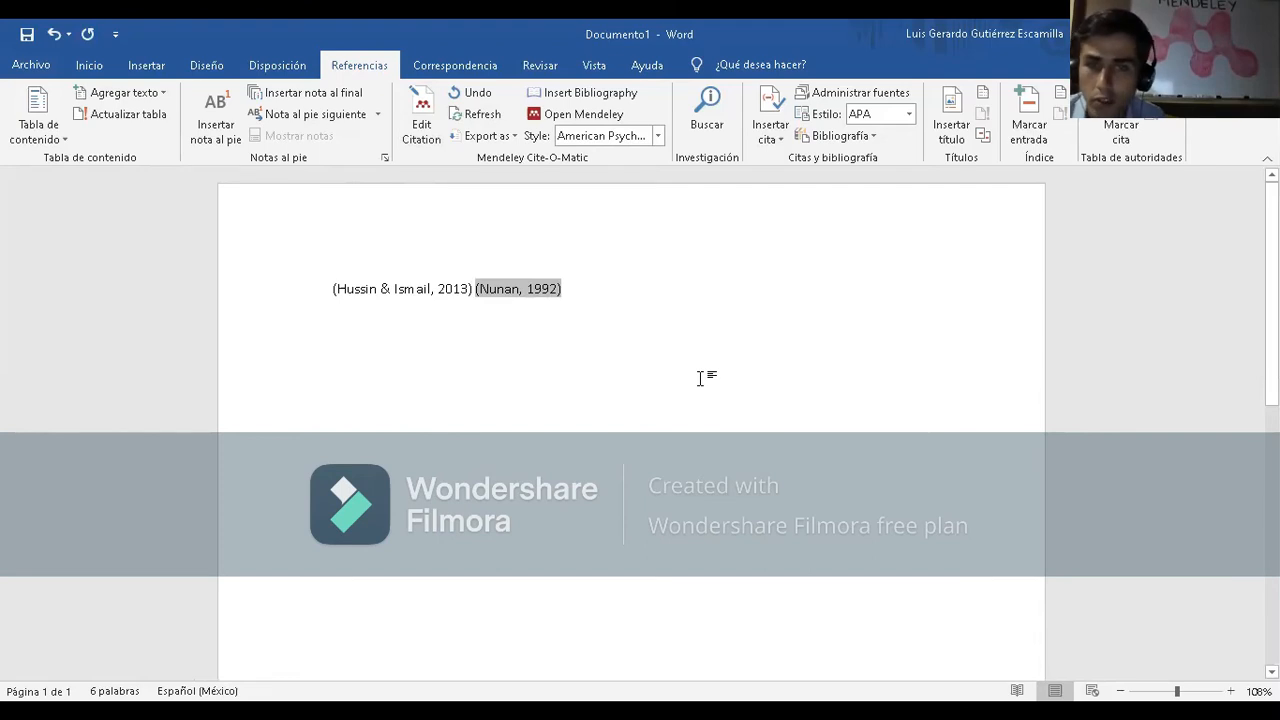
{"action": "left_click", "coordinate": [700, 379]}
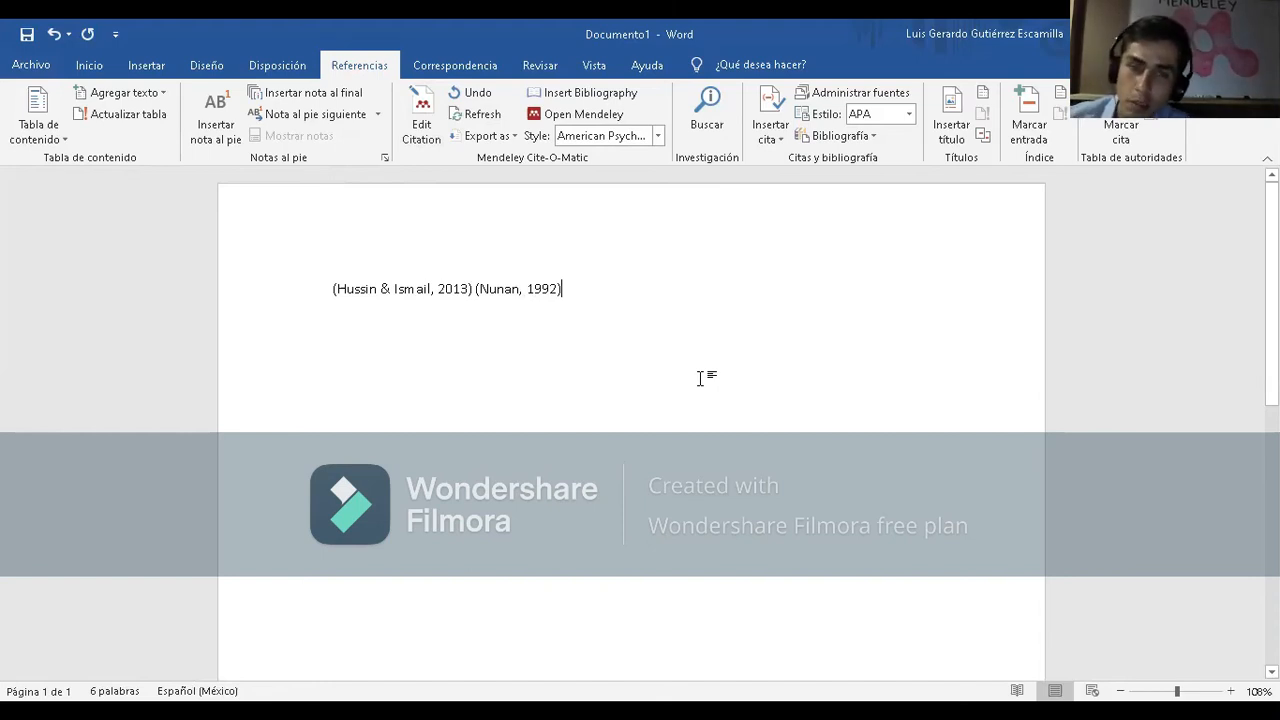
Insert a Mendeley citation for Collaboration is Uncomfortable after the book citation and start a new line below.
{"action": "left_click", "coordinate": [620, 304]}
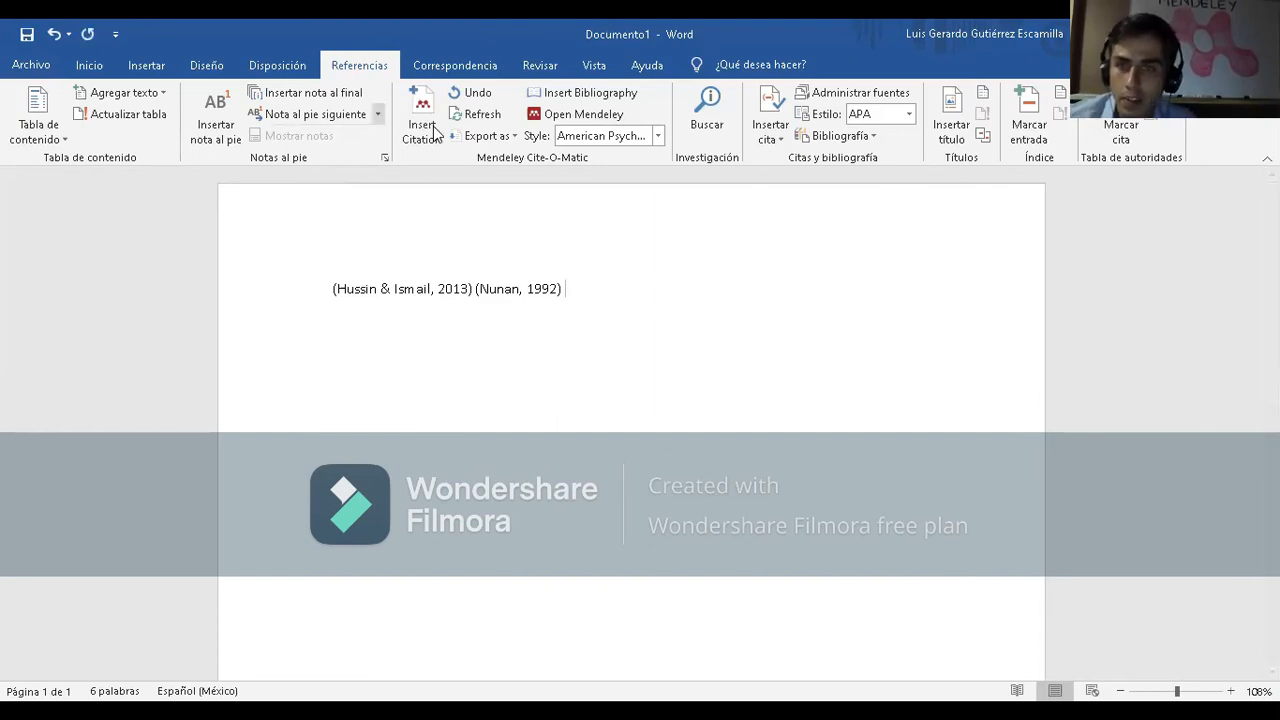
{"action": "key", "text": "alt+m"}
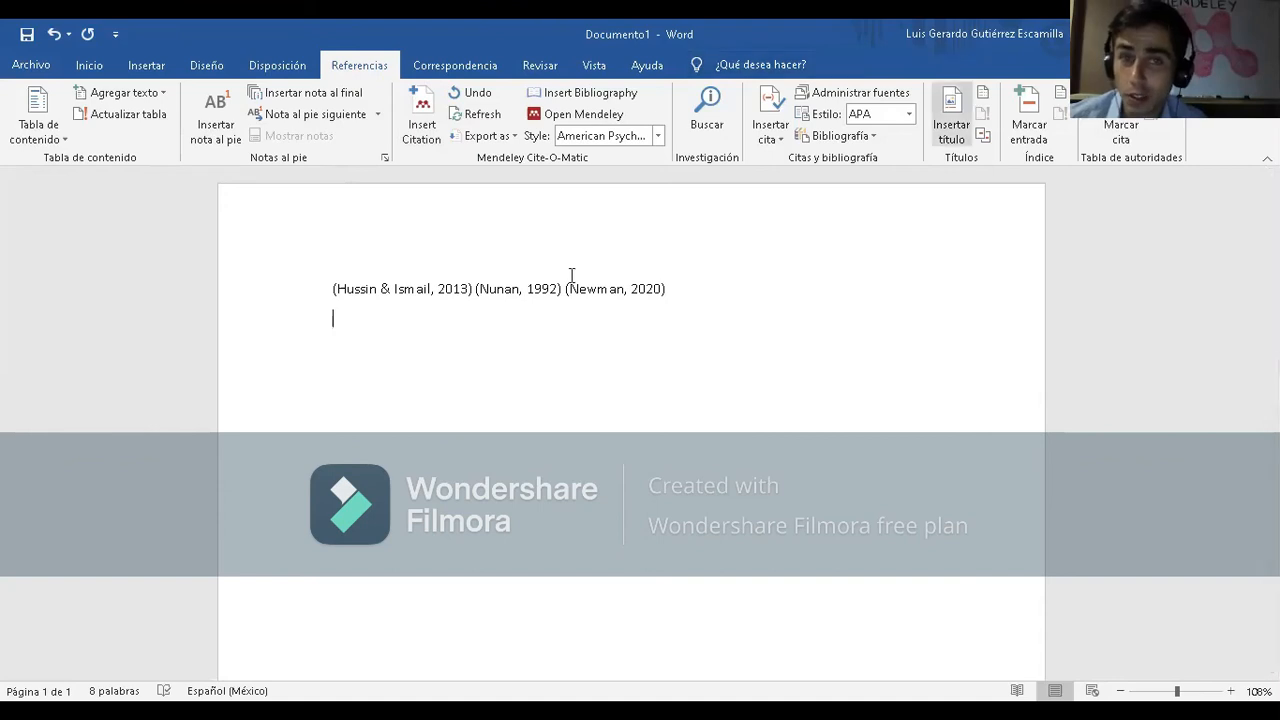
Review the available Mendeley citation styles and insert the bibliography on the line below the citations.
{"action": "left_click", "coordinate": [607, 137]}
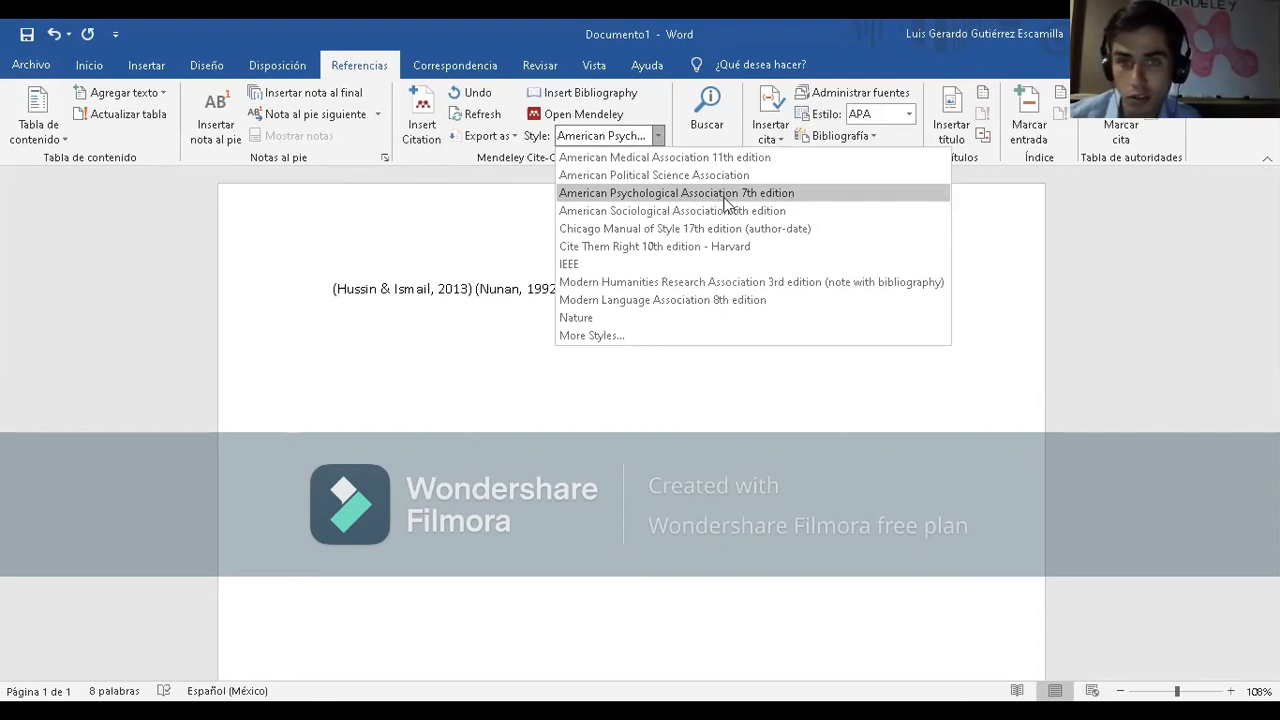
{"action": "left_click", "coordinate": [552, 224]}
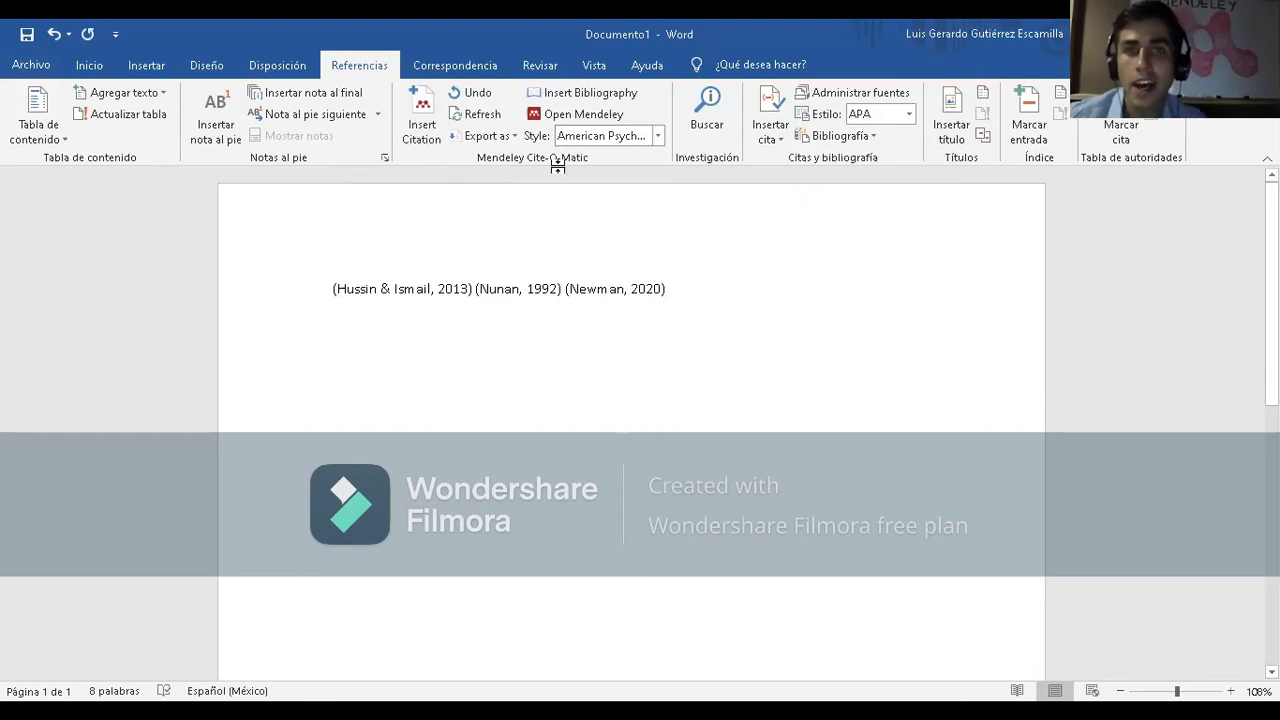
{"action": "left_click", "coordinate": [576, 97]}
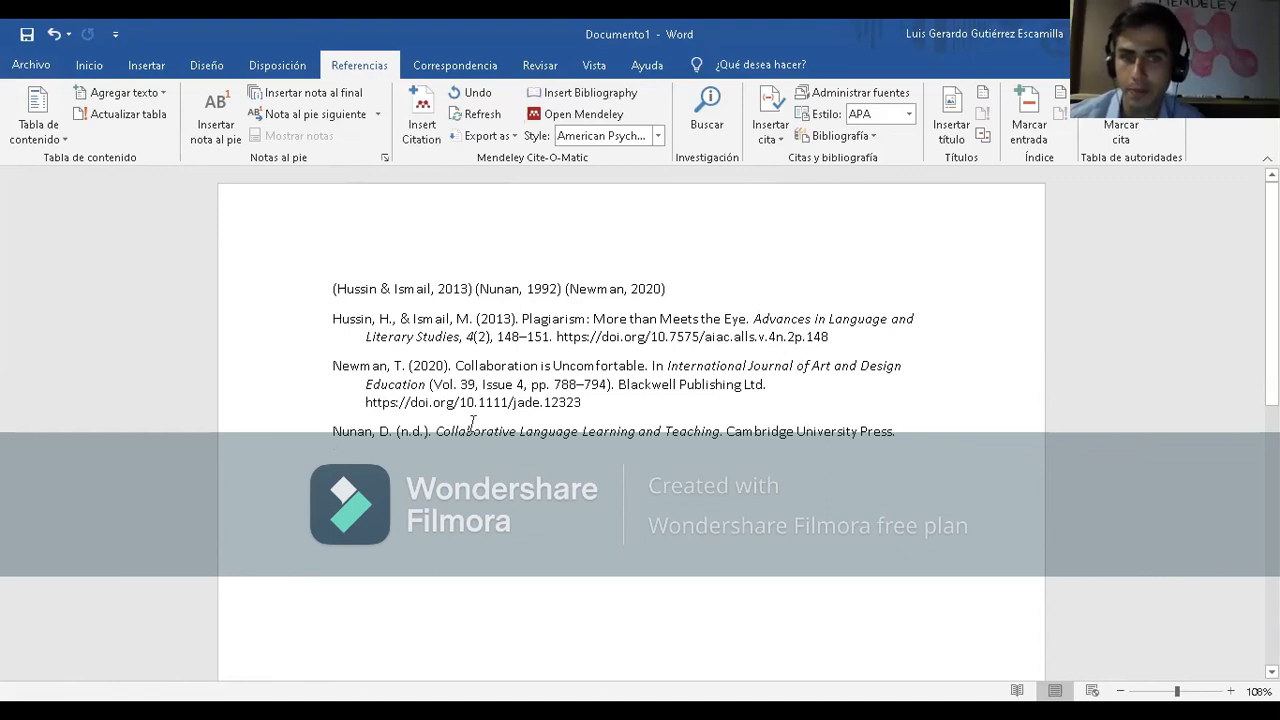
Replace "n.d." with 1992 in the bibliography entry for Collaborative Language Learning and Teaching and start a new line after it.
{"action": "double_click", "coordinate": [420, 431]}
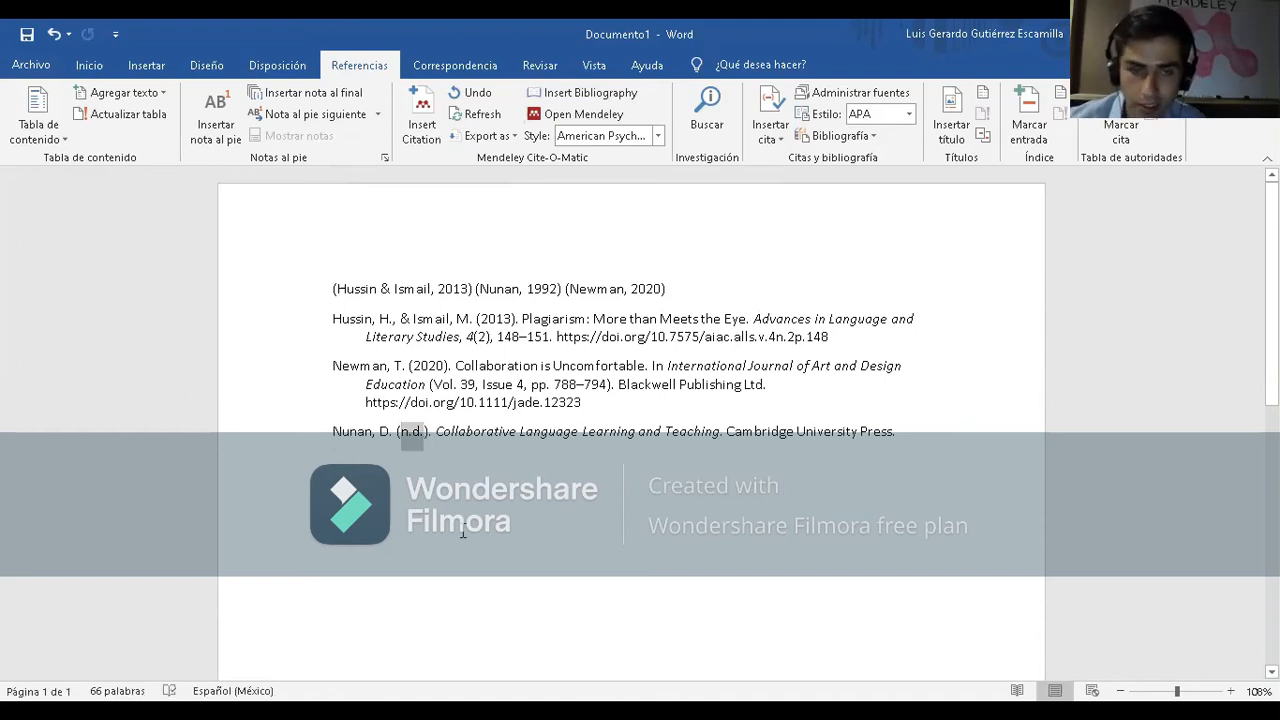
{"action": "type", "text": "1"}
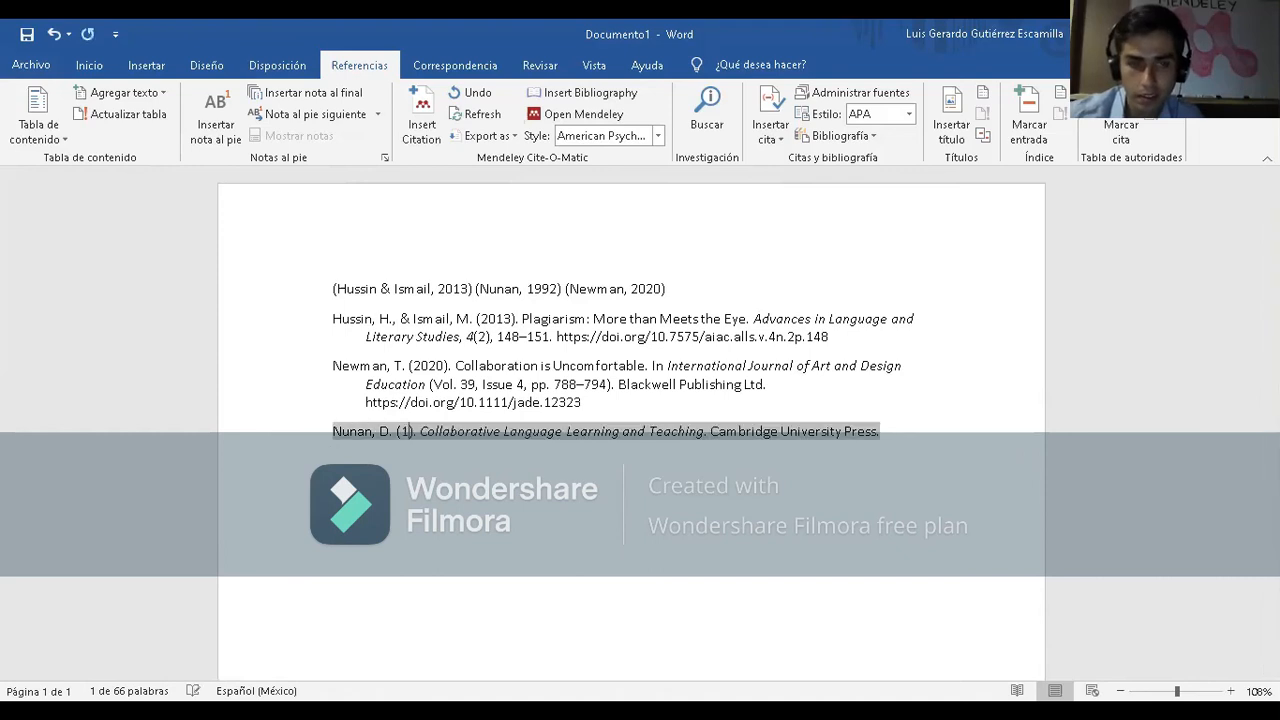
{"action": "type", "text": "992"}
{"action": "key", "text": "Return"}
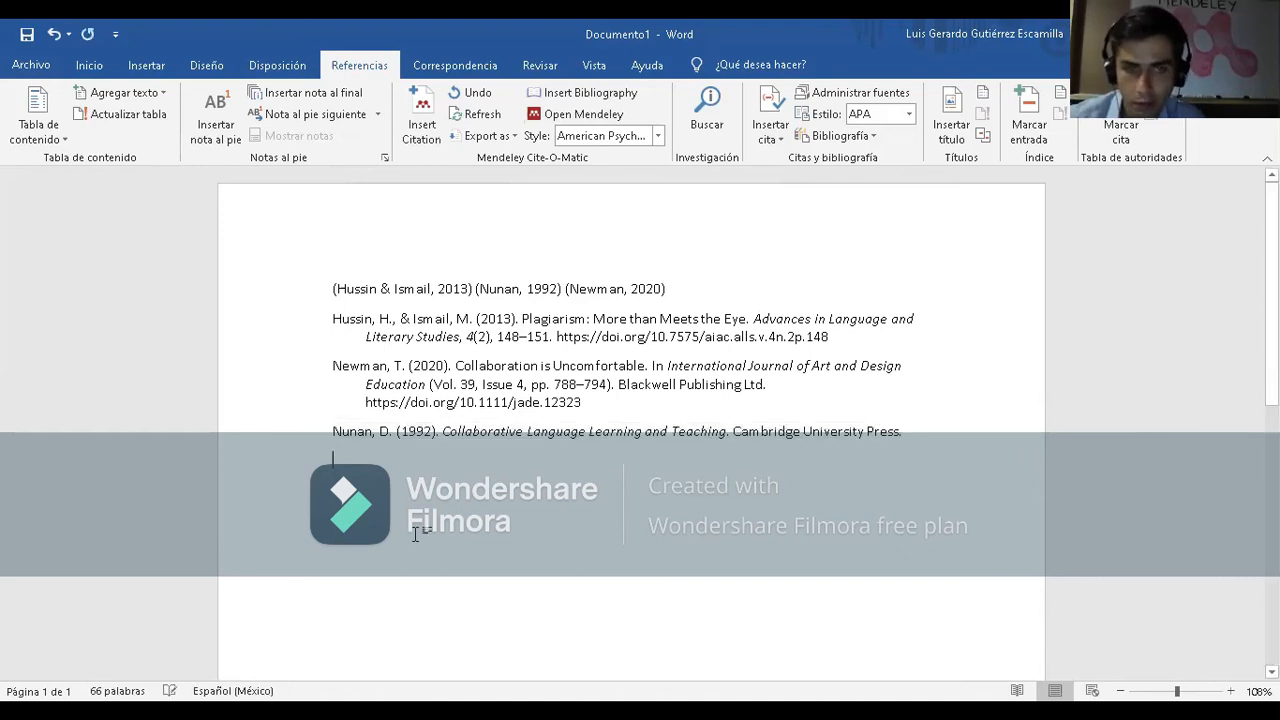